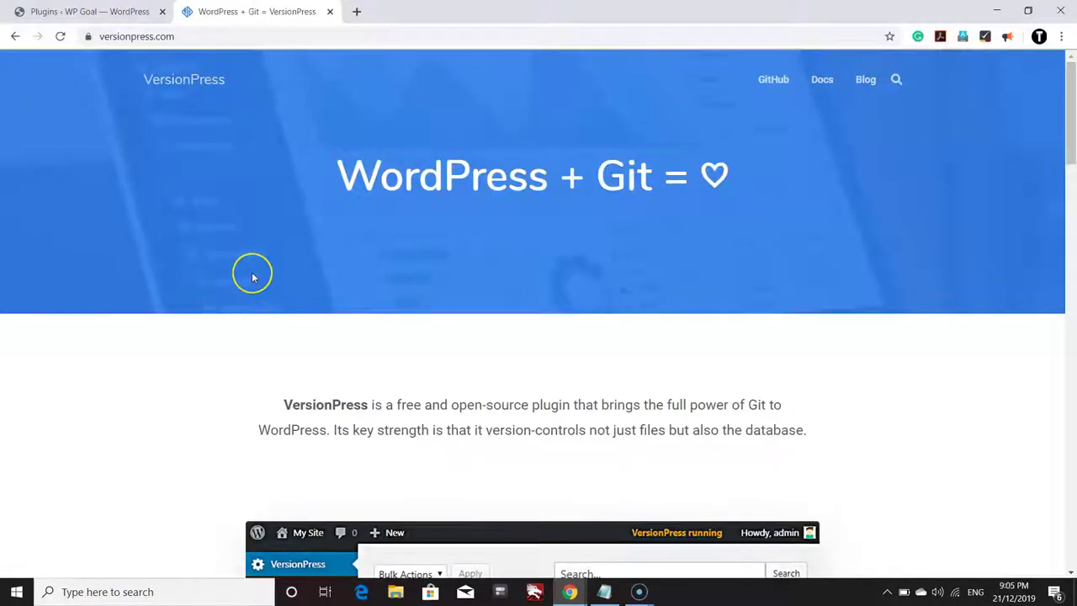
Open the VersionPress project on GitHub
scroll(253, 273, "down", 4)
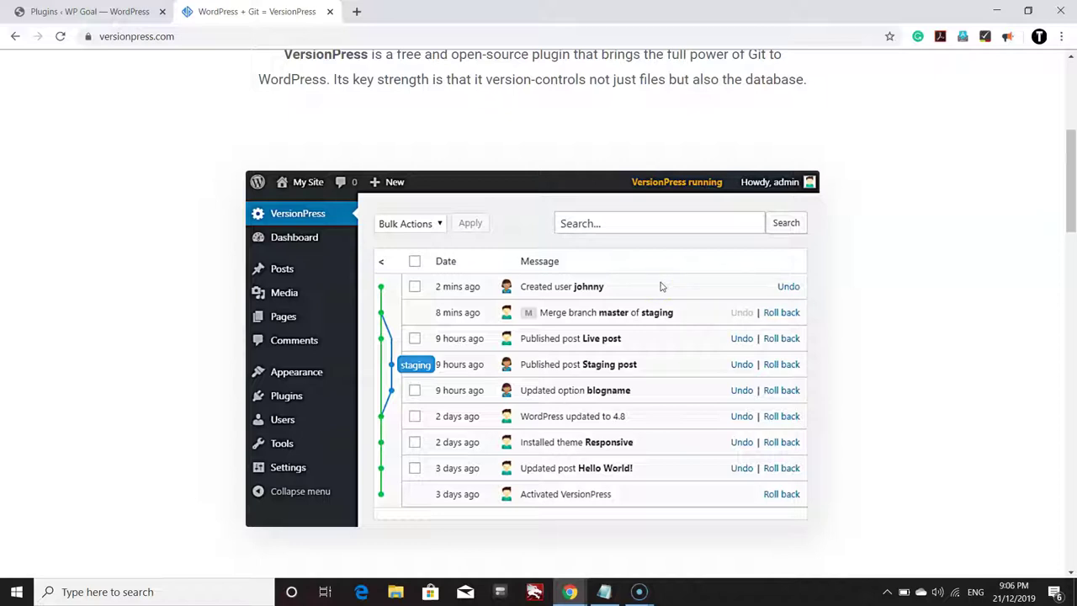
scroll(660, 287, "down", 1)
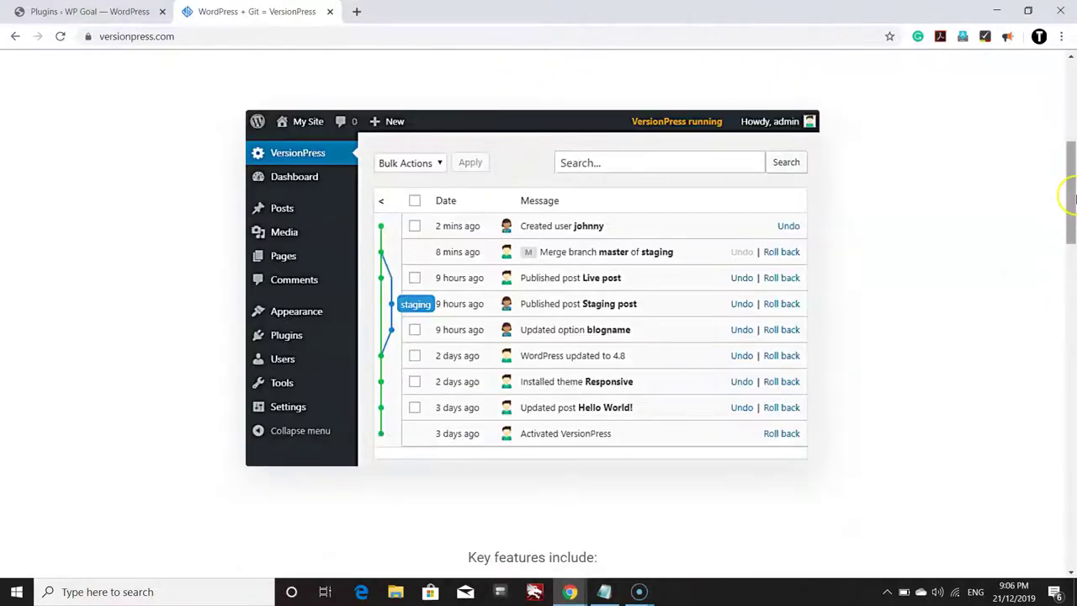
left_click_drag(1065, 192, 1073, 349)
left_click(480, 326)
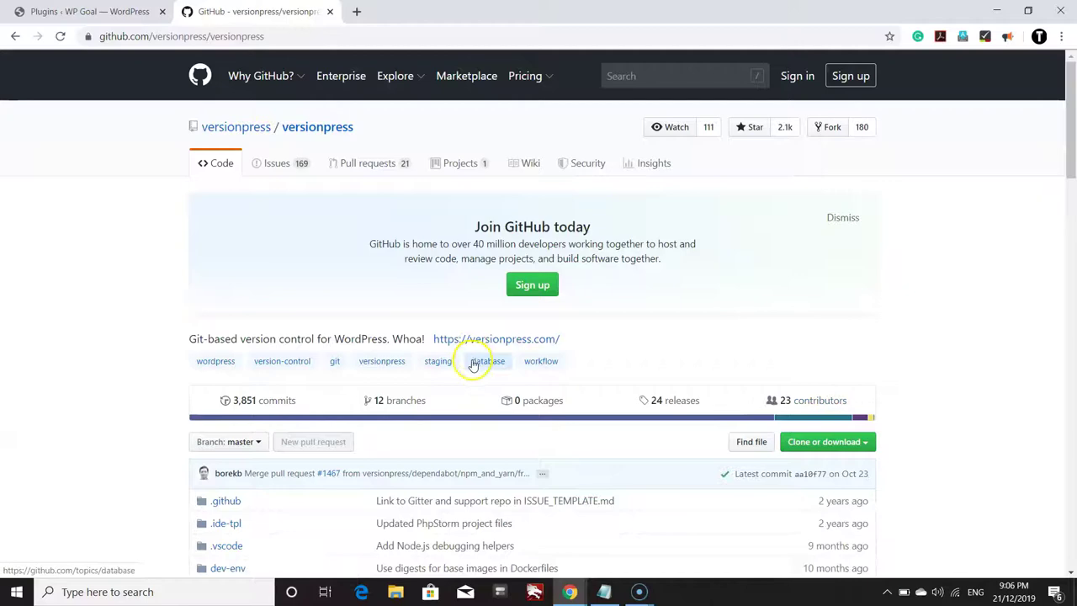
Go to the VersionPress project's GitHub releases page
scroll(155, 386, "down", 2)
scroll(155, 385, "down", 8)
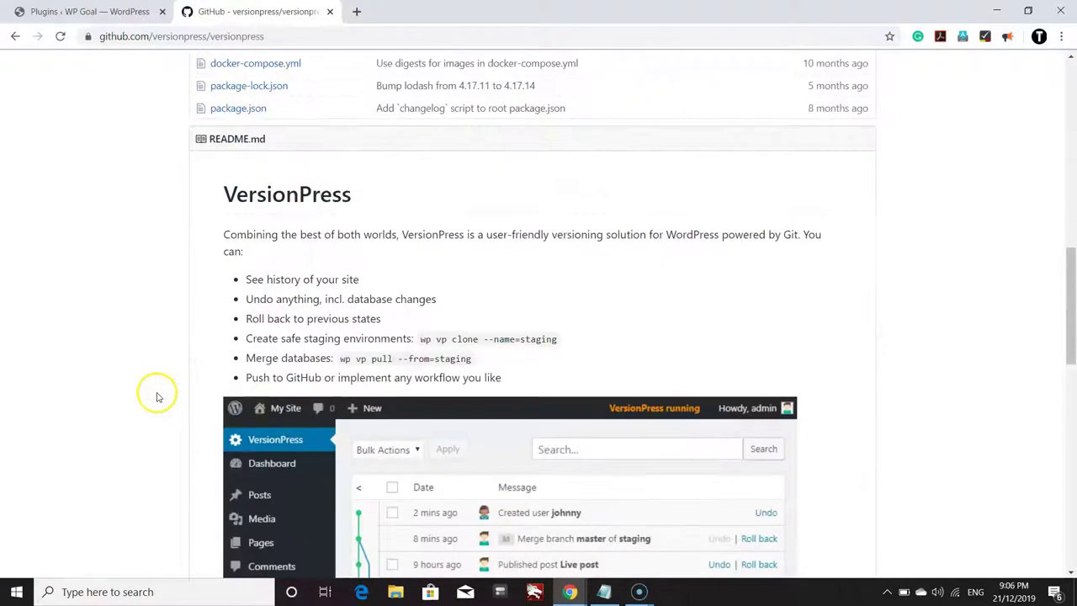
scroll(282, 270, "down", 6)
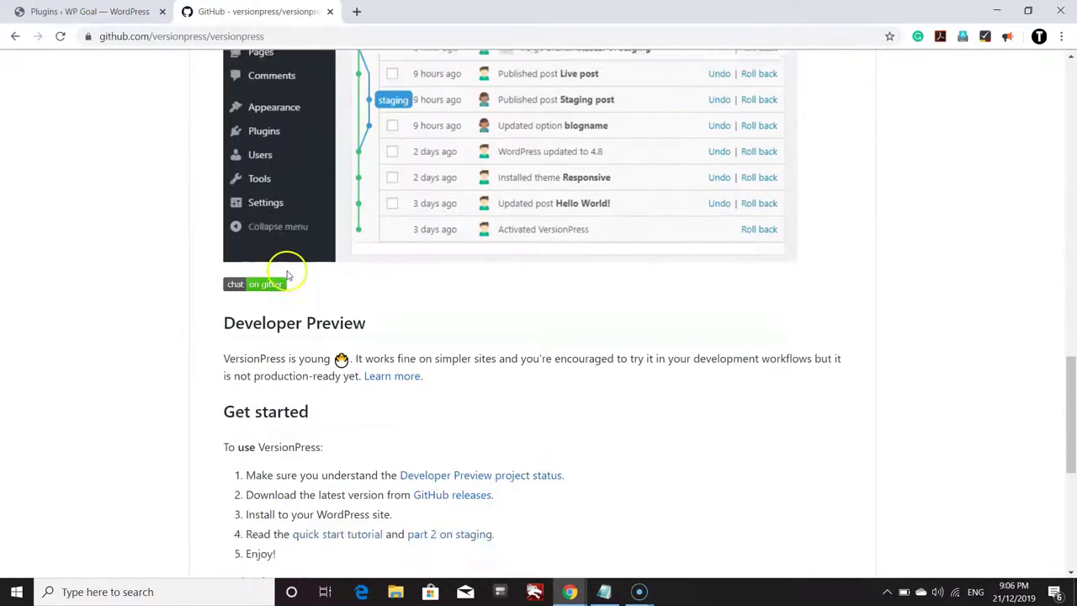
scroll(287, 274, "up", 9)
scroll(287, 274, "up", 5)
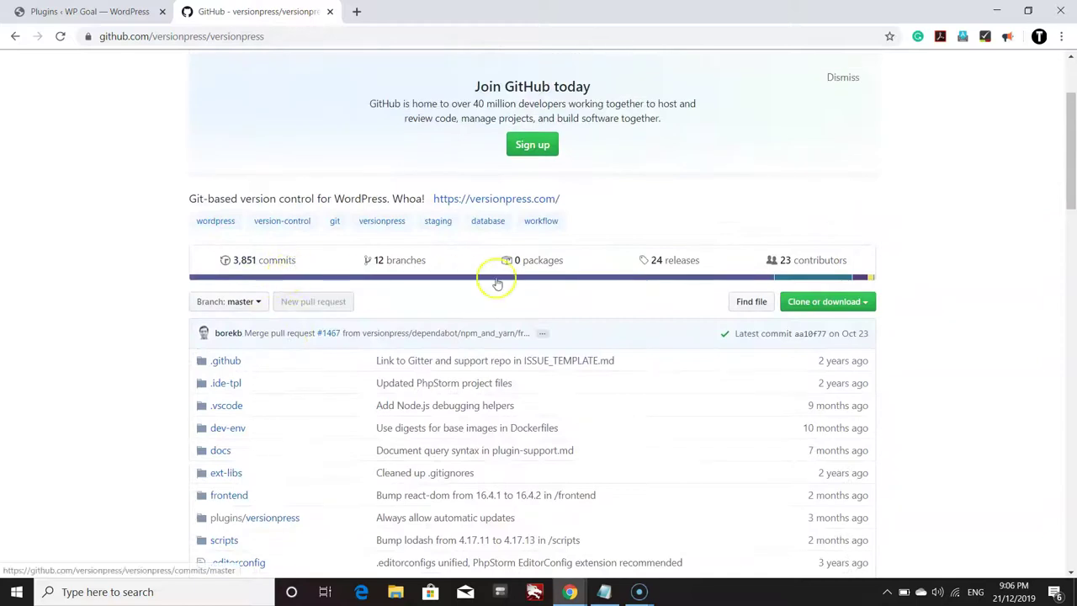
scroll(547, 286, "down", 15)
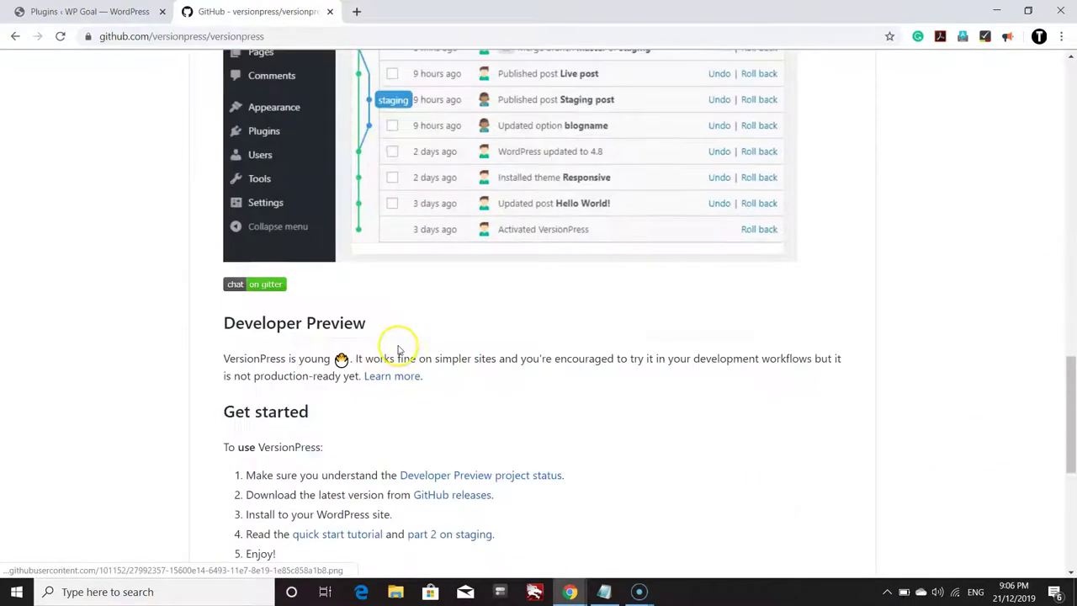
left_click(452, 496)
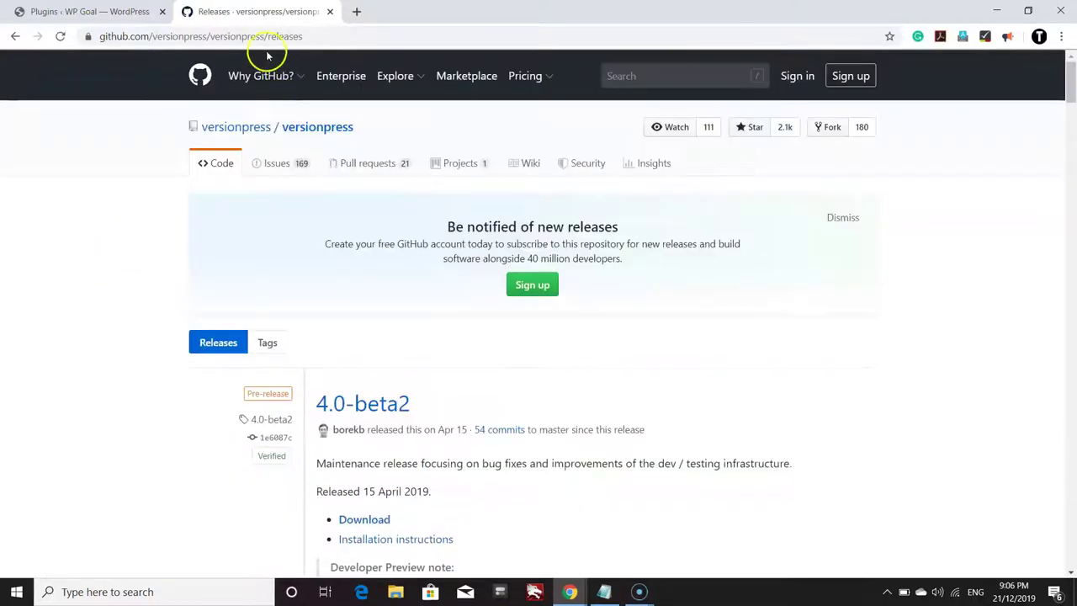
Download the 4.0-beta2 release zip and return to the WordPress Plugins page
double_click(317, 36)
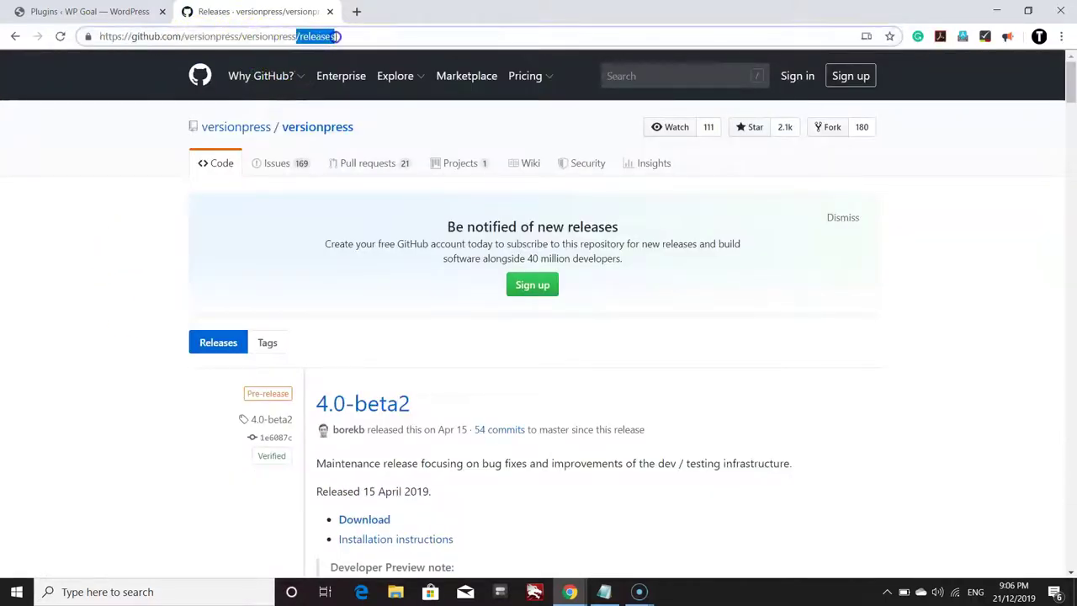
left_click(334, 36)
scroll(149, 228, "down", 3)
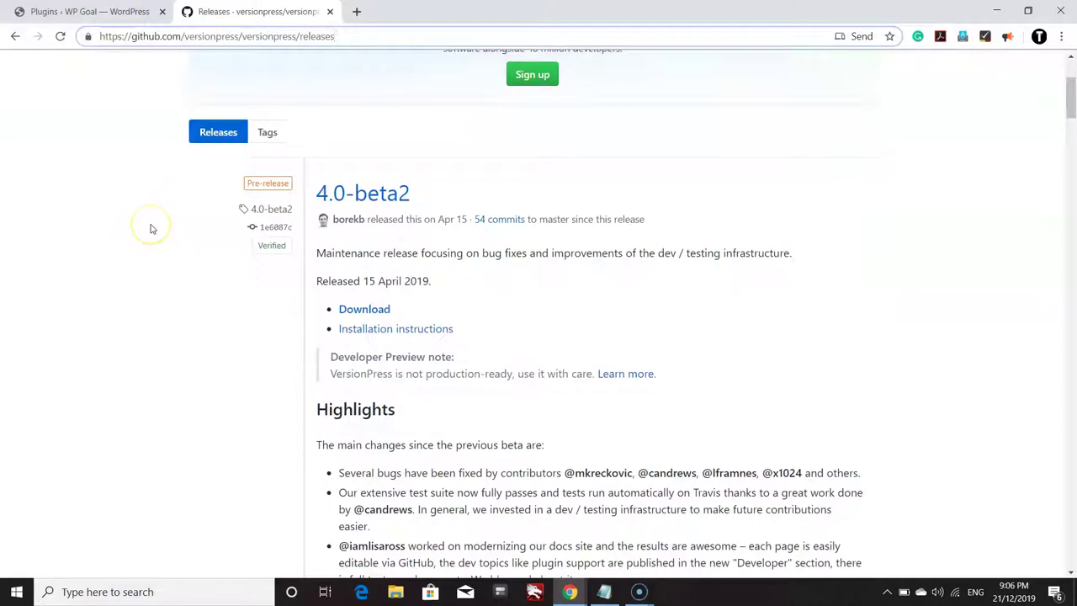
left_click(343, 309)
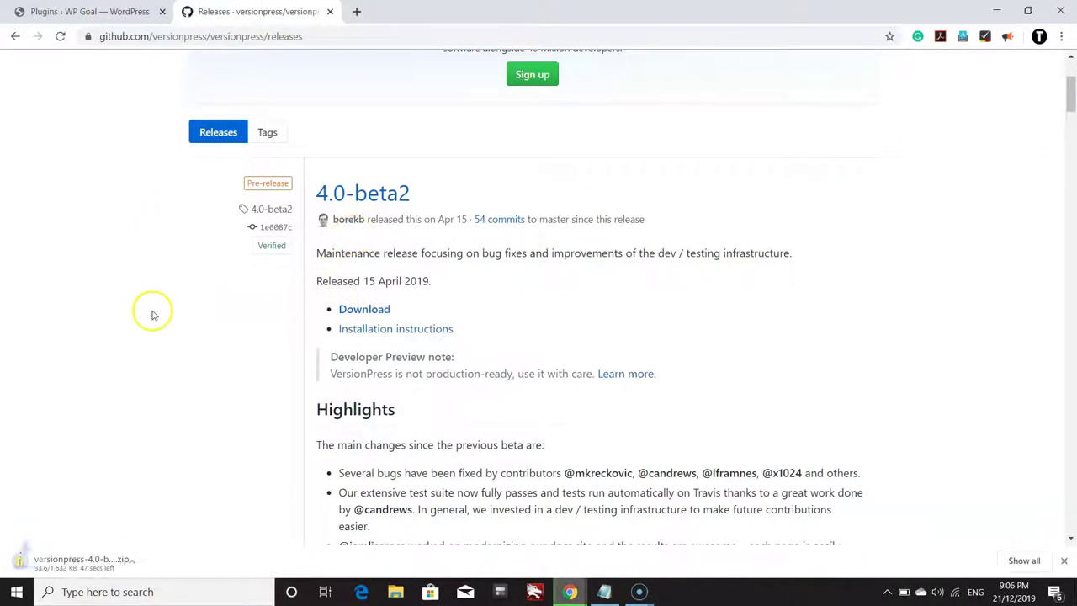
key("ctrl+shift+Tab")
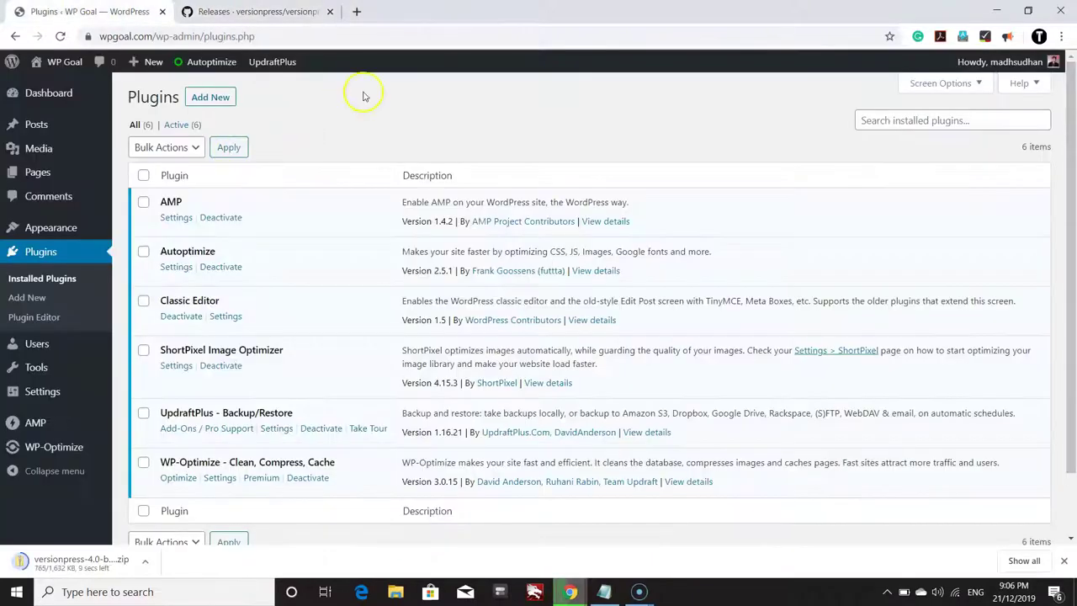
Upload and install versionpress-4.0-beta2 (1).zip through the plugin uploader
left_click(224, 98)
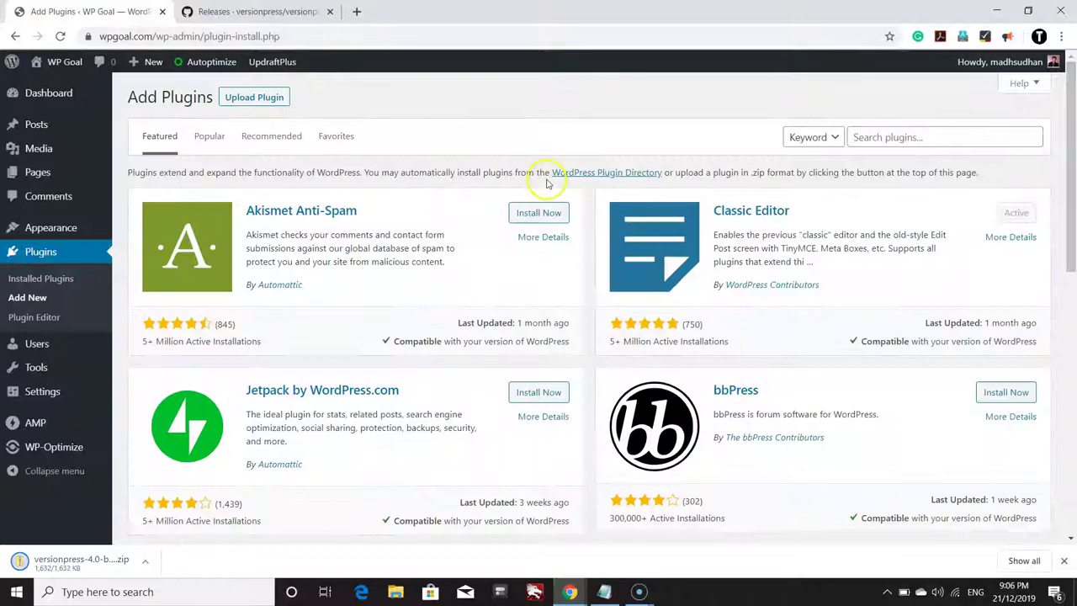
left_click(282, 99)
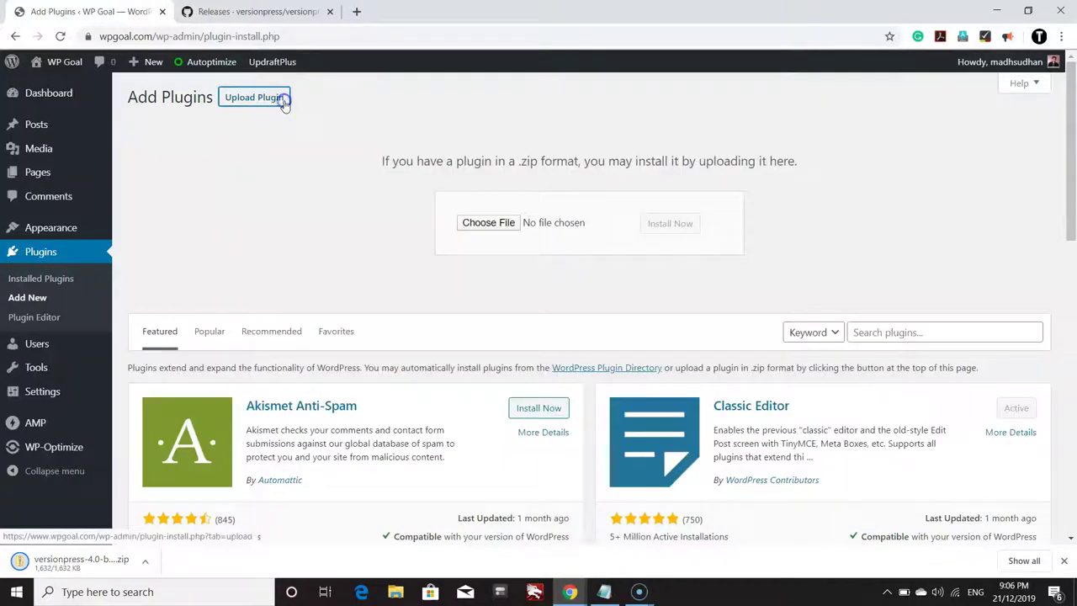
left_click(487, 224)
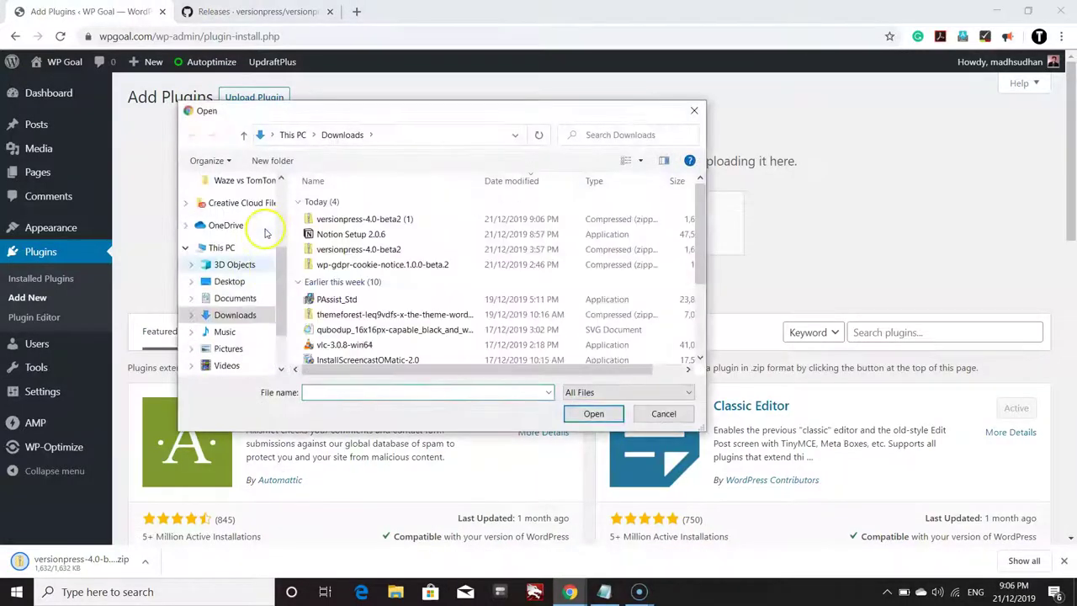
double_click(365, 219)
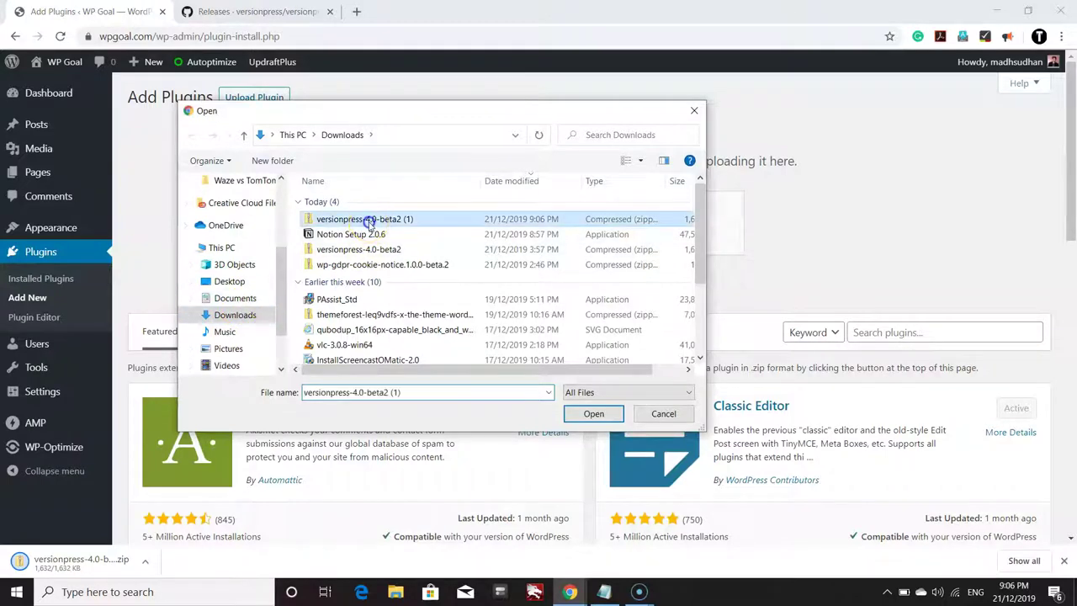
left_click(668, 223)
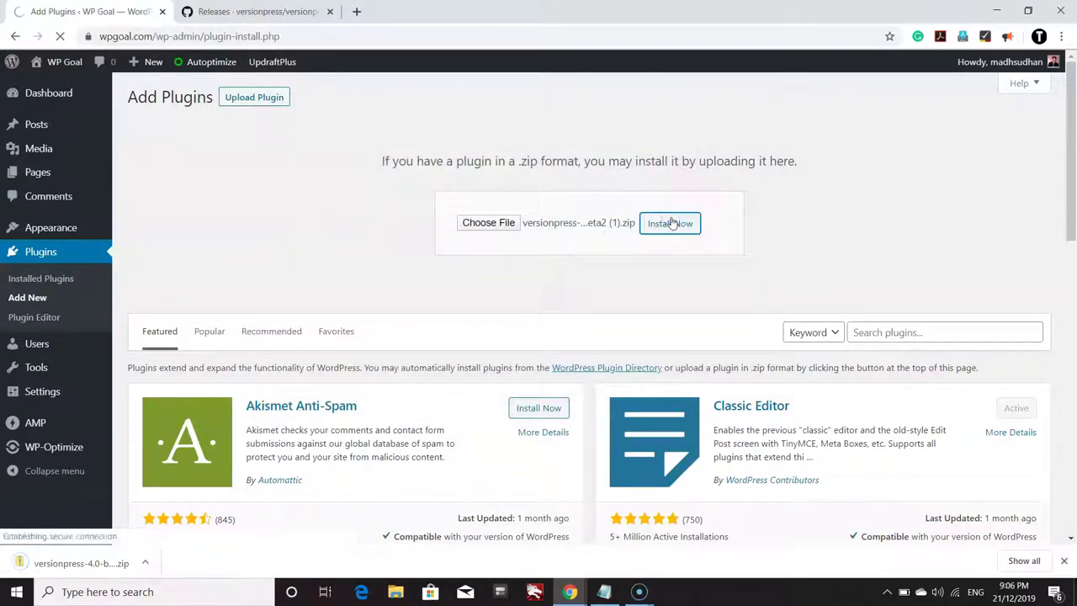
left_click(390, 248)
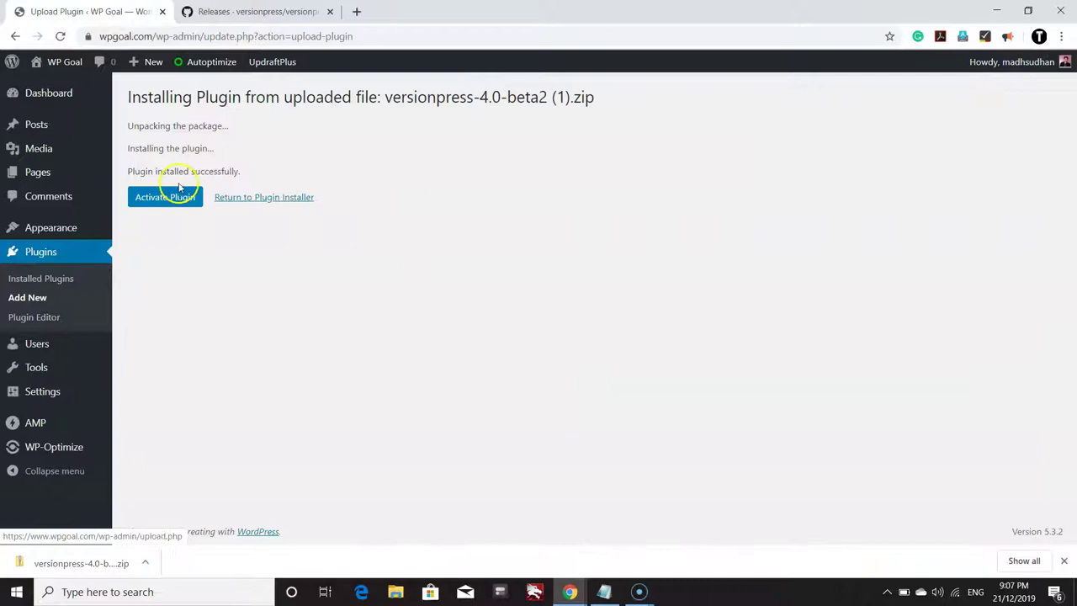
Activate the VersionPress plugin and run its initialization
left_click(184, 196)
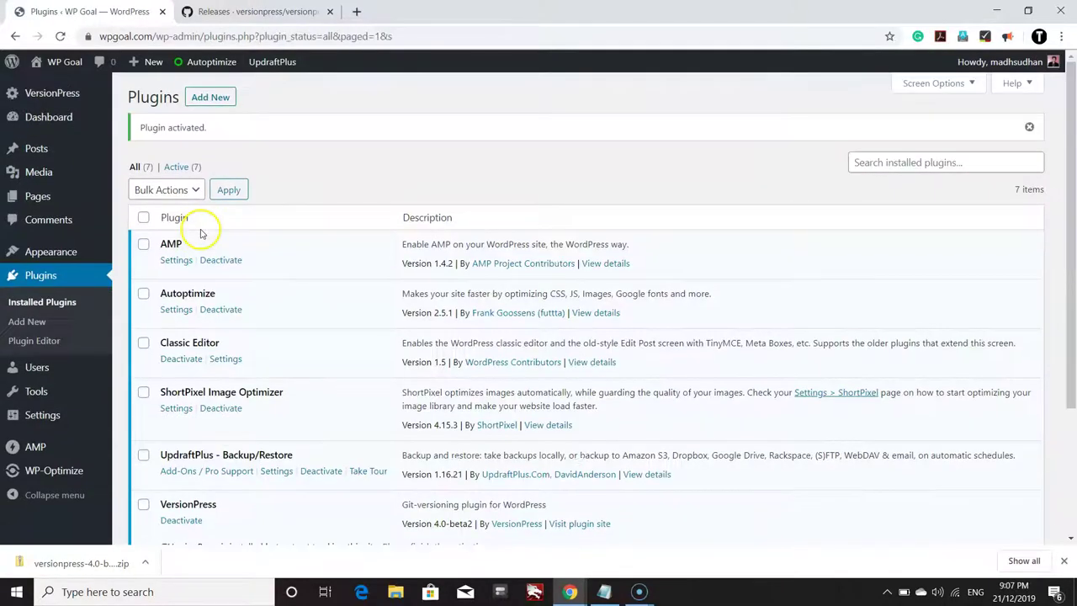
left_click(70, 98)
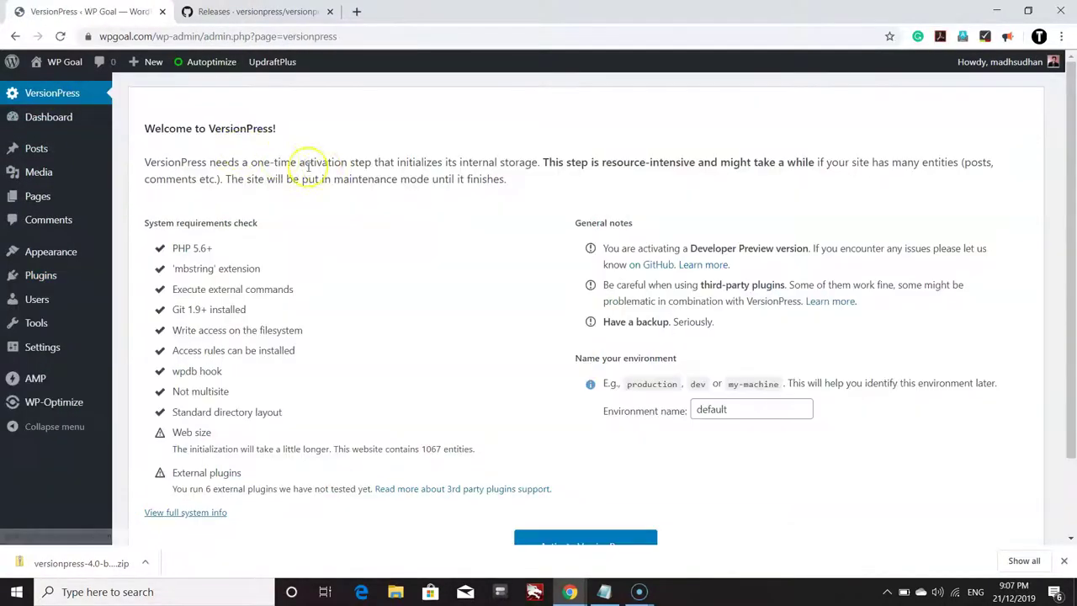
scroll(240, 204, "down", 2)
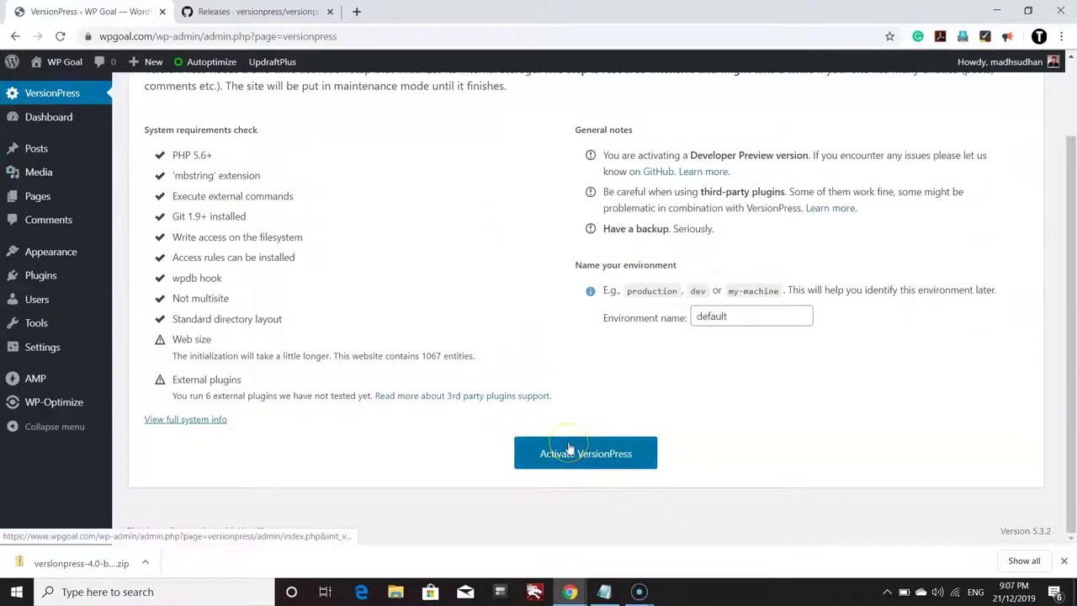
left_click(569, 448)
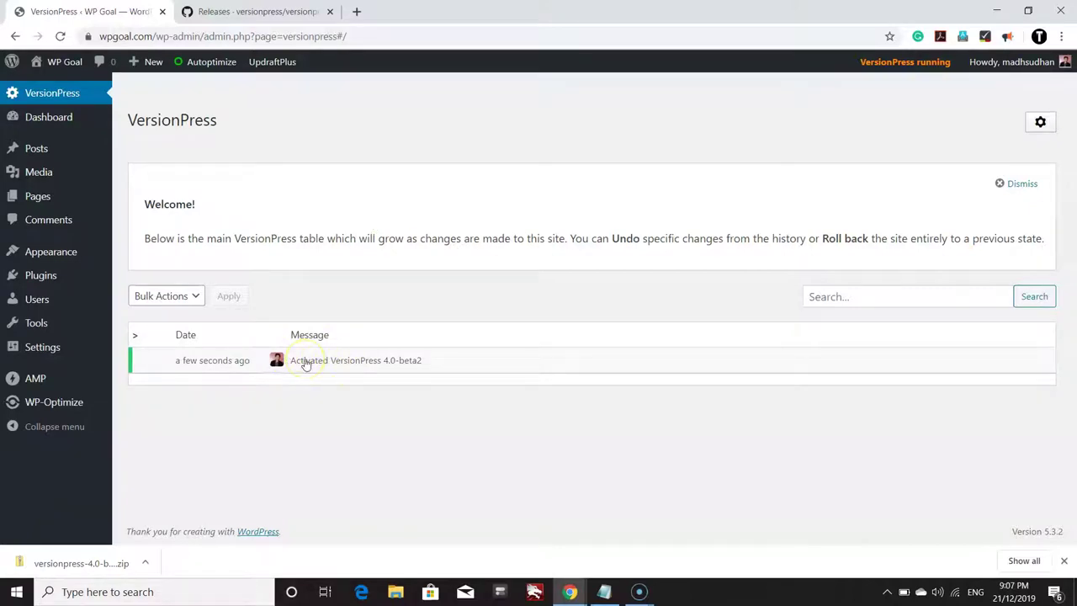
Expand the 'Activated VersionPress 4.0-beta2' history entry and highlight its added files
left_click(304, 362)
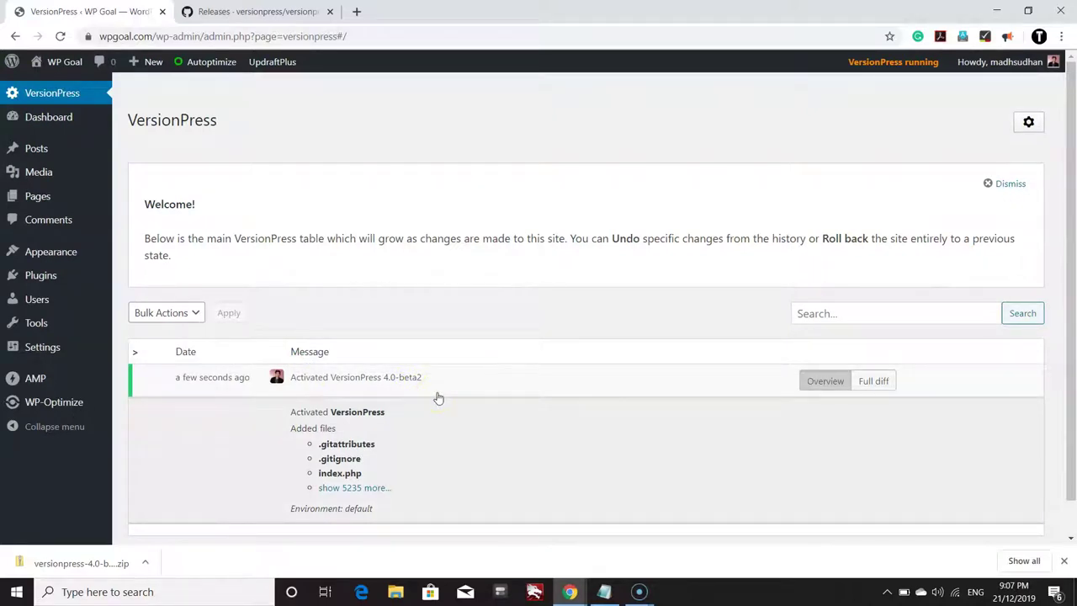
left_click(341, 438)
left_click(270, 435)
left_click_drag(291, 415, 385, 471)
left_click(387, 471)
Open All Posts in a new tab and start editing the AdSense approval post
mouse_move(96, 150)
right_click(133, 153)
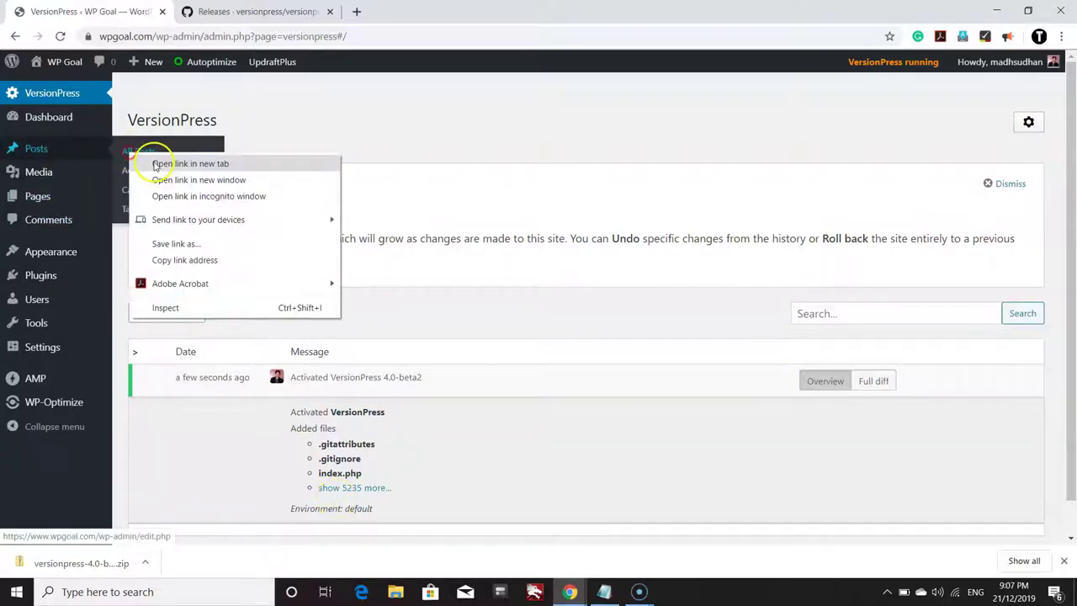
left_click(156, 164)
key("ctrl+Tab")
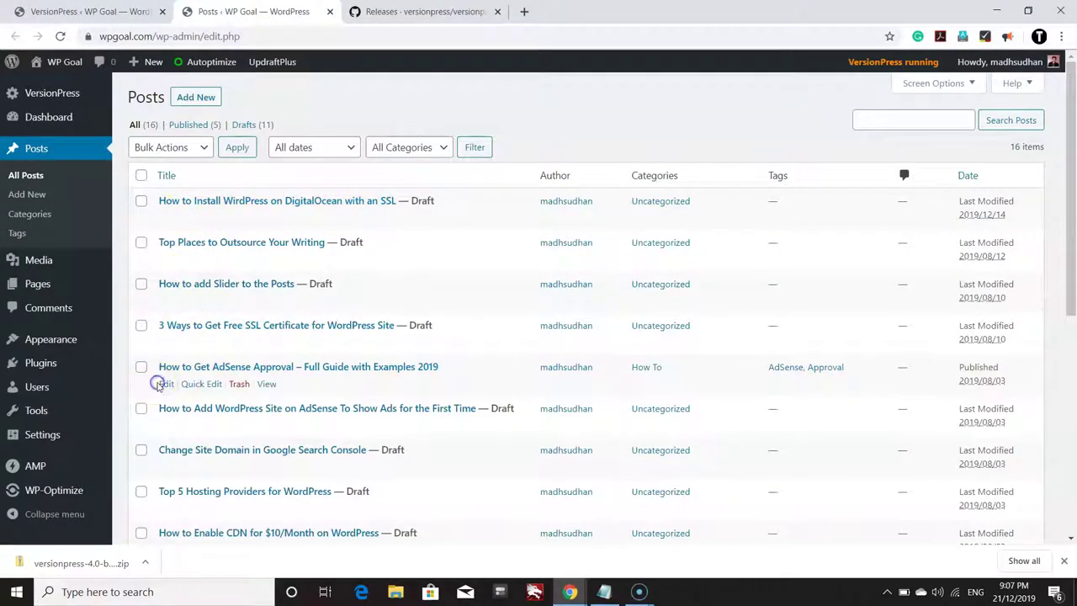
left_click(161, 384)
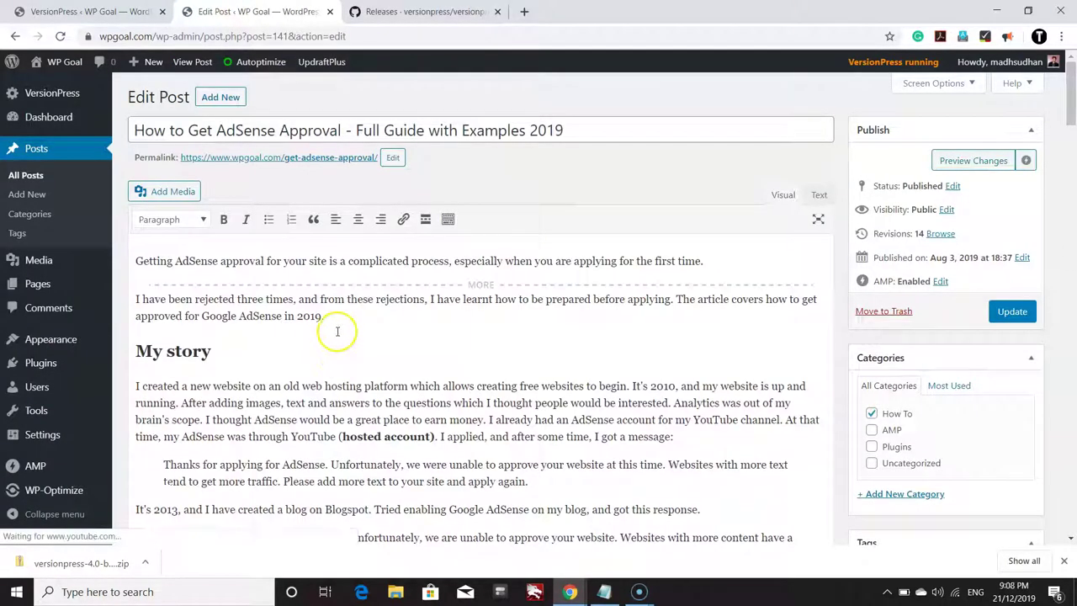
Convert the six basic requirements to a bulleted list and update the post
scroll(343, 316, "down", 10)
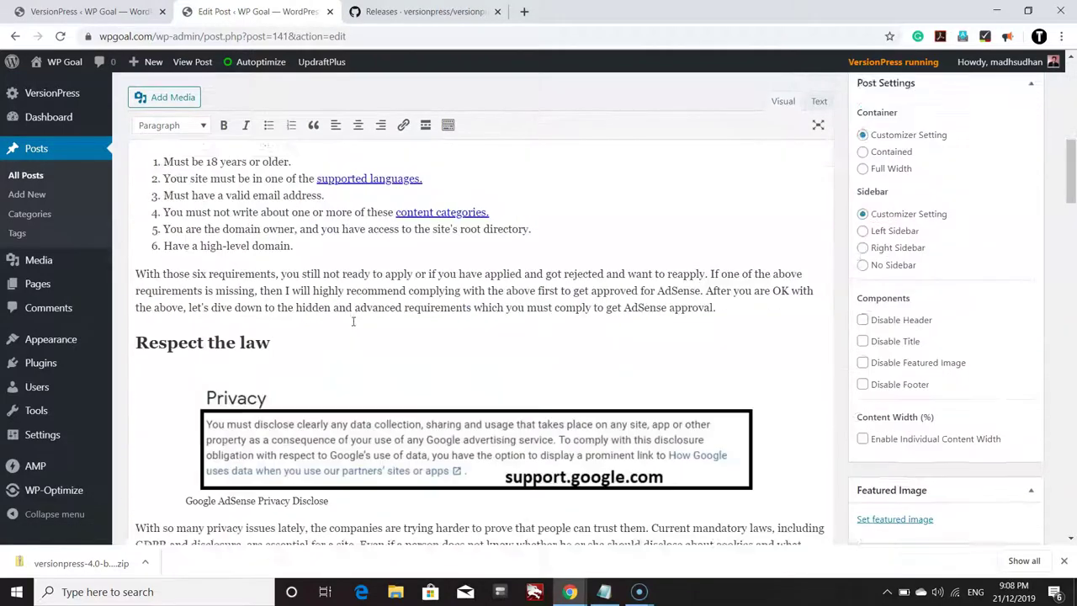
scroll(353, 321, "down", 1)
scroll(268, 250, "up", 1)
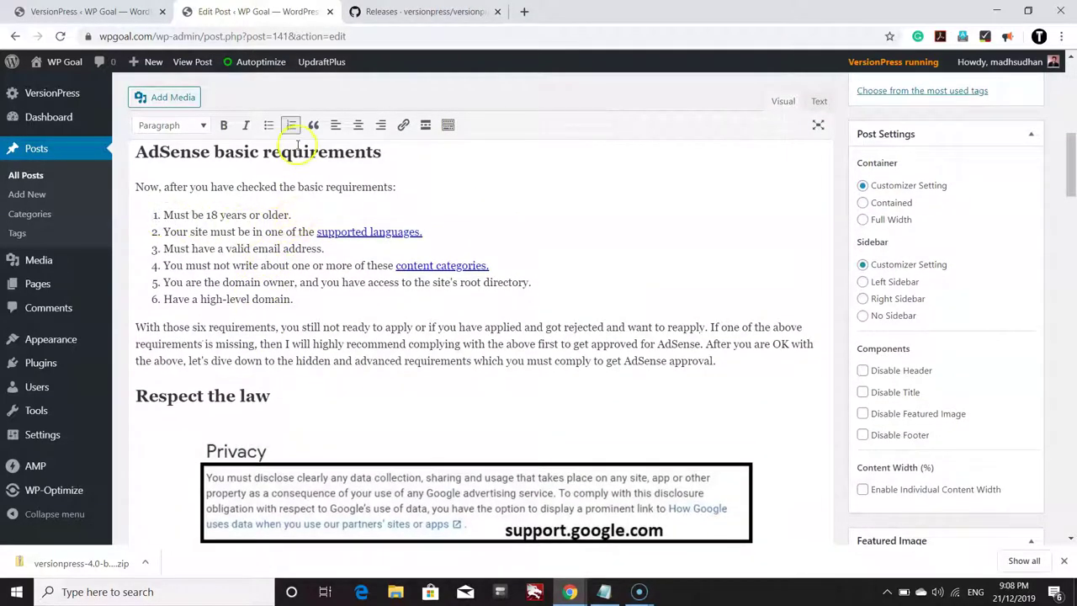
left_click_drag(294, 328, 163, 233)
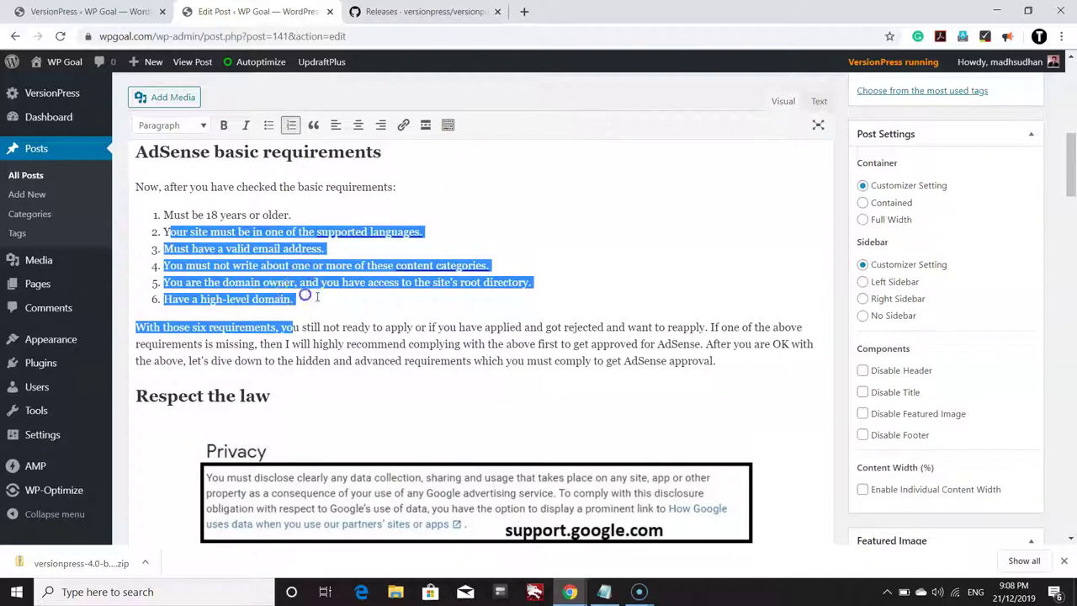
left_click_drag(296, 300, 160, 215)
left_click(268, 124)
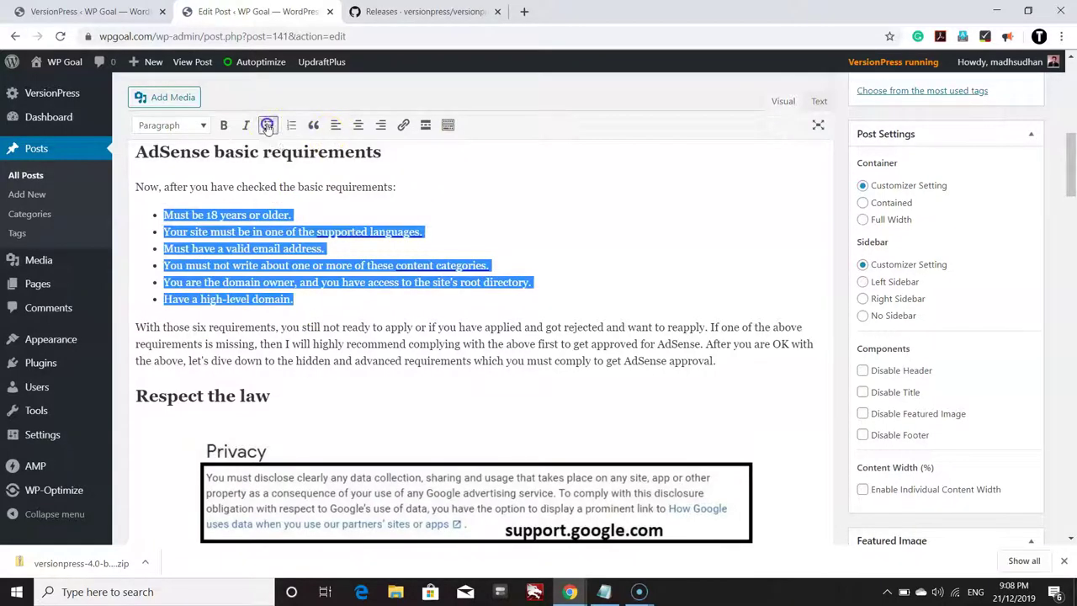
left_click(326, 295)
scroll(926, 234, "up", 15)
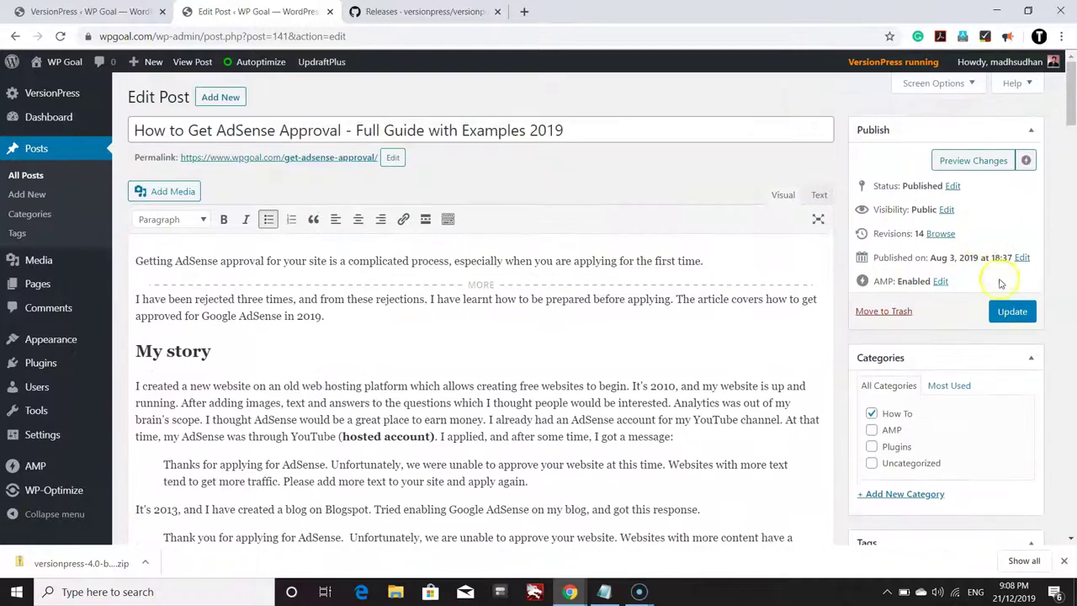
left_click(1009, 310)
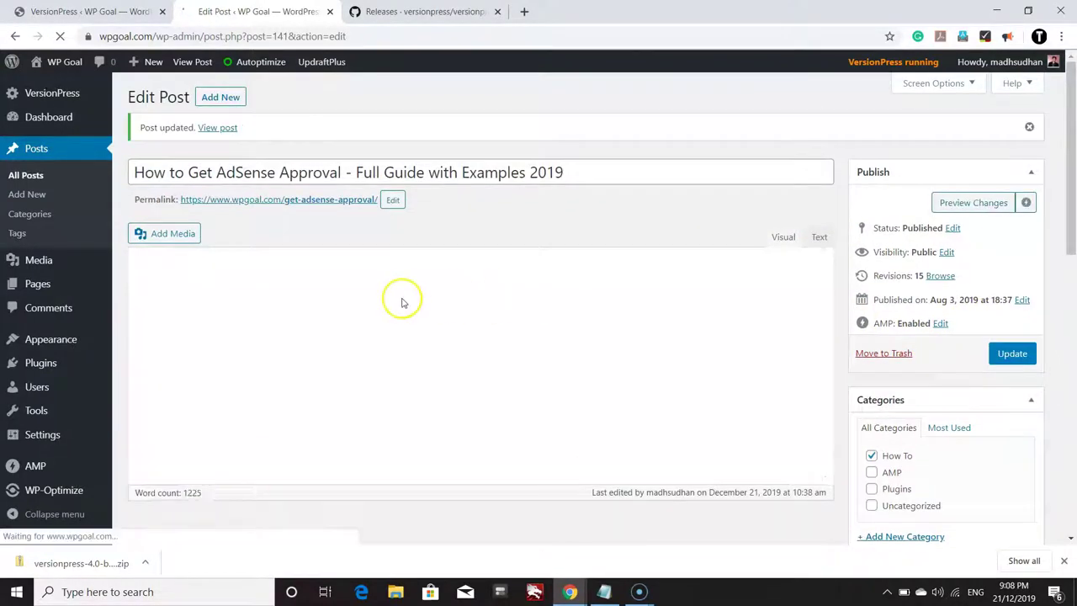
key("ctrl+shift+Tab")
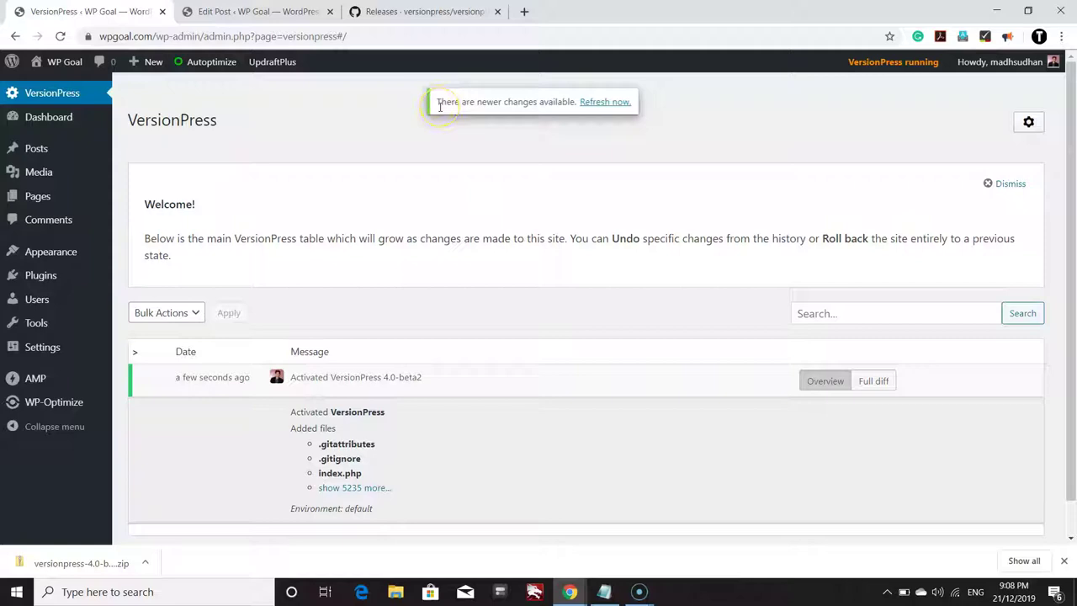
Refresh the VersionPress history and review the new 'Updated post' entry for the AdSense post
left_click_drag(440, 106, 485, 108)
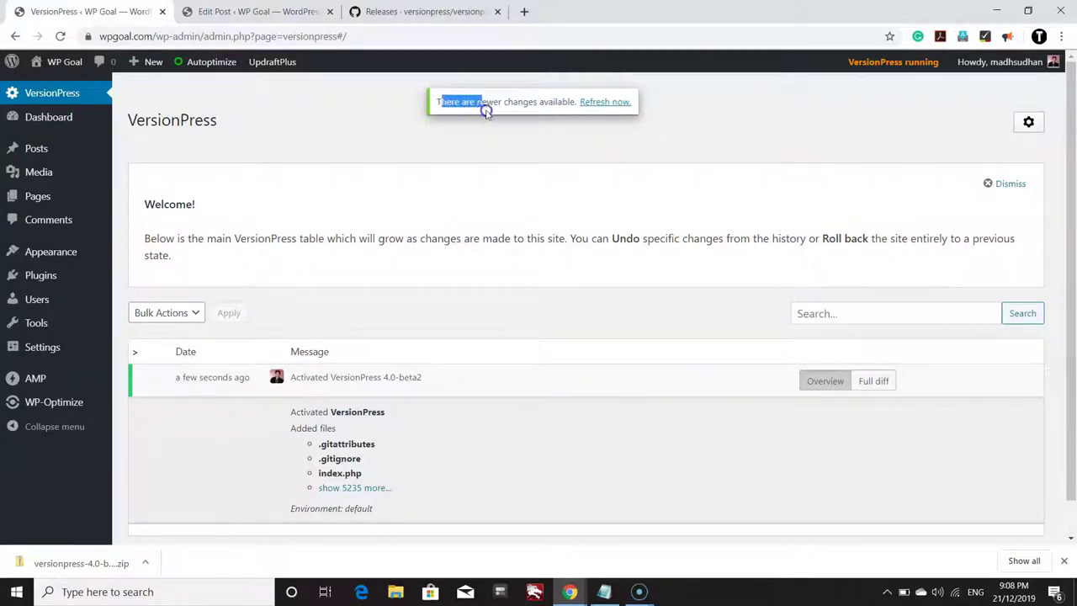
left_click(507, 108)
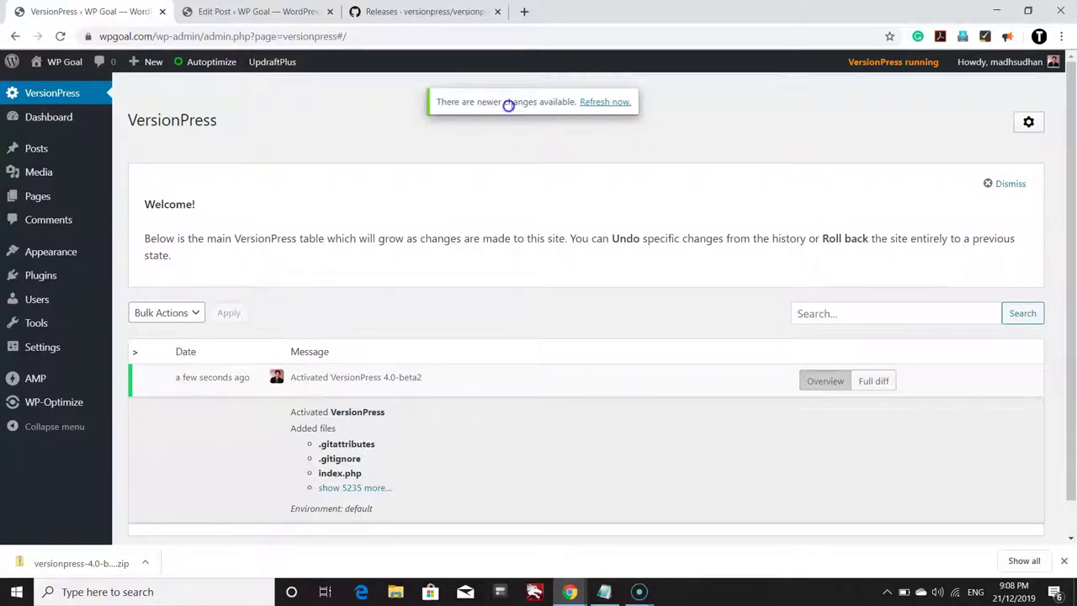
left_click(602, 104)
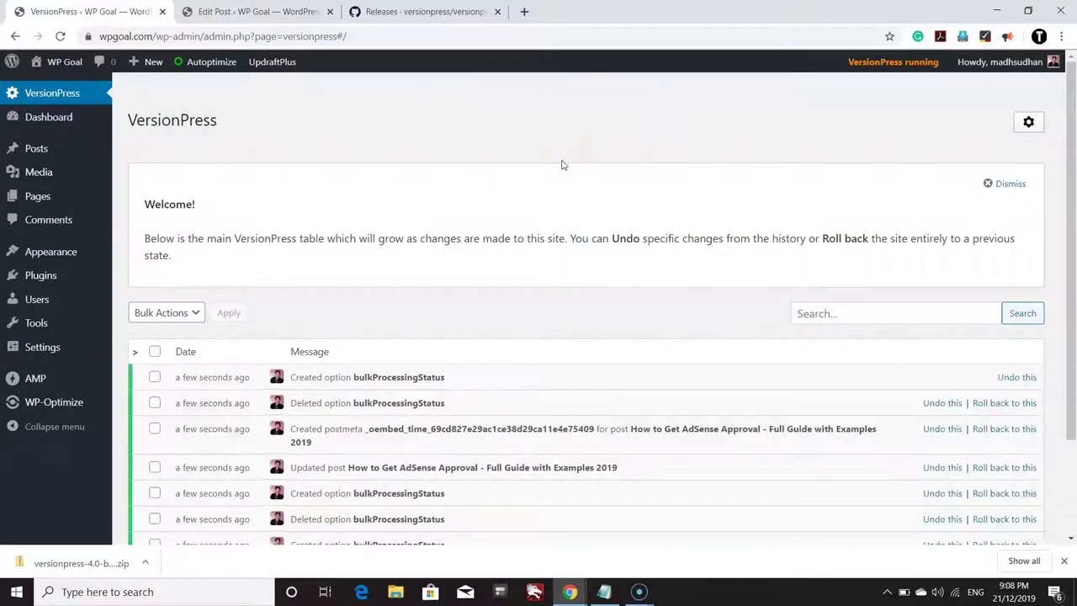
scroll(563, 163, "down", 3)
left_click(649, 534)
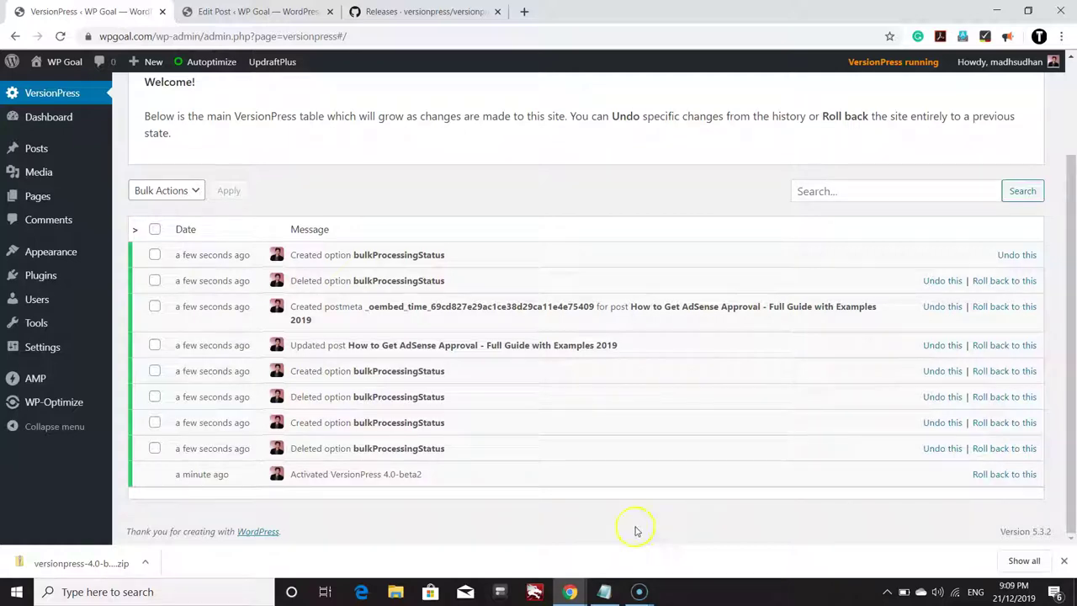
scroll(553, 506, "up", 1)
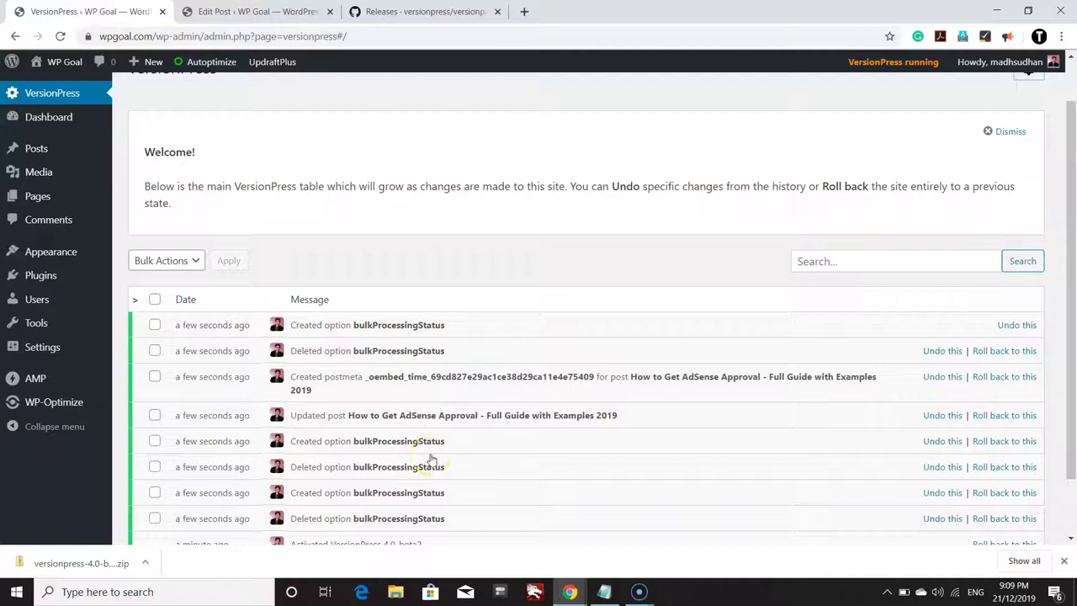
scroll(431, 459, "down", 1)
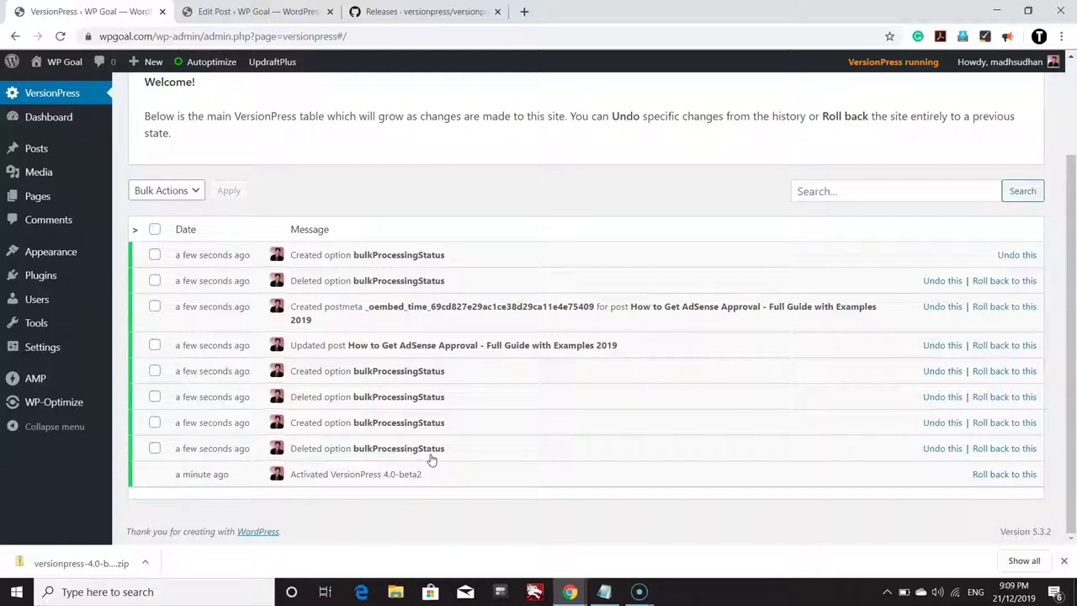
left_click(503, 350)
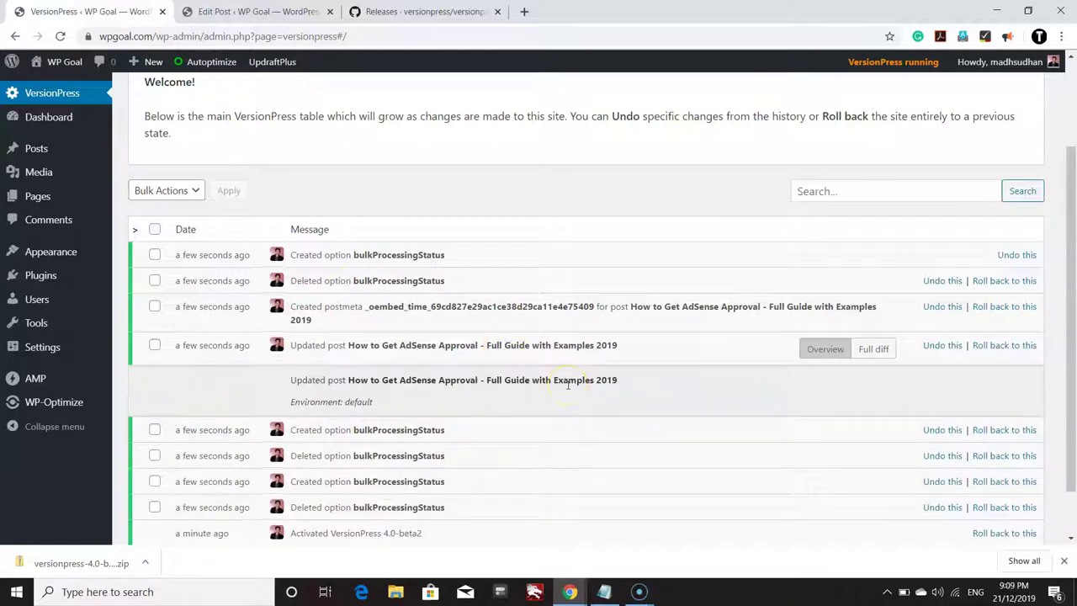
scroll(568, 385, "down", 2)
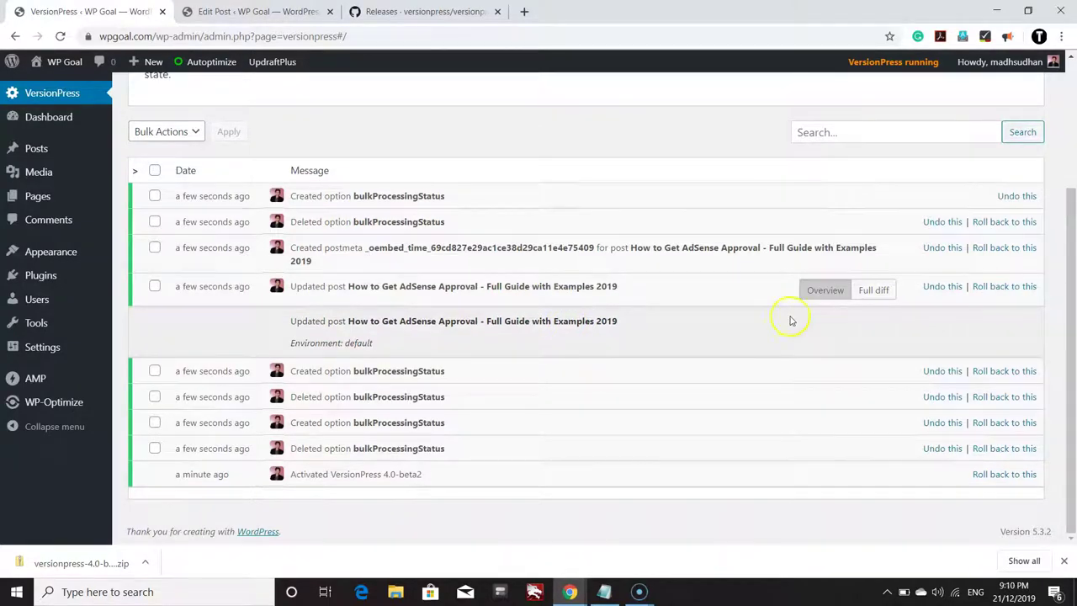
left_click(872, 291)
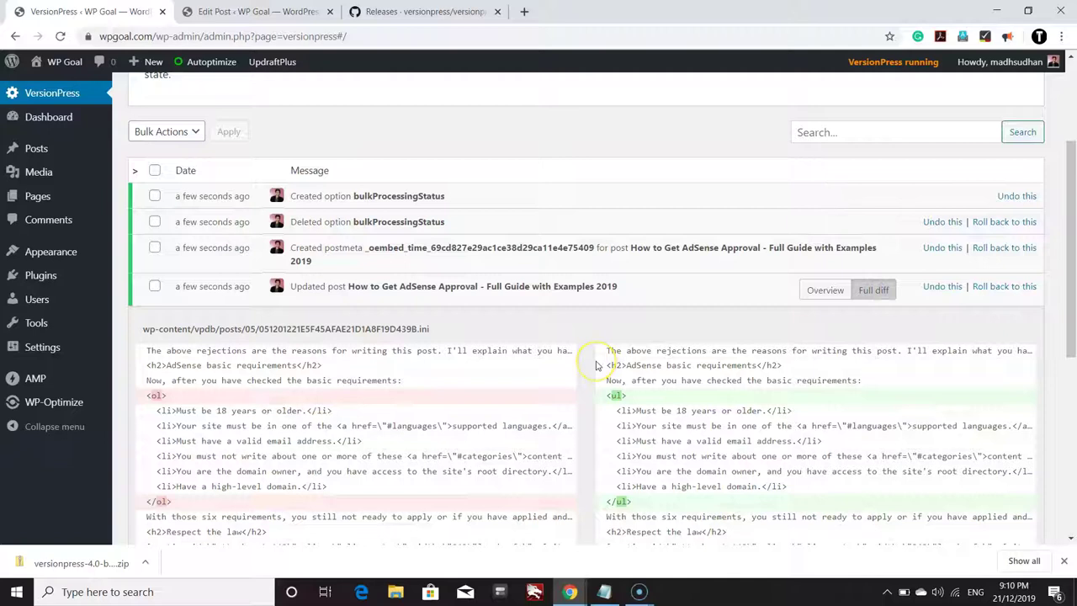
scroll(596, 364, "down", 2)
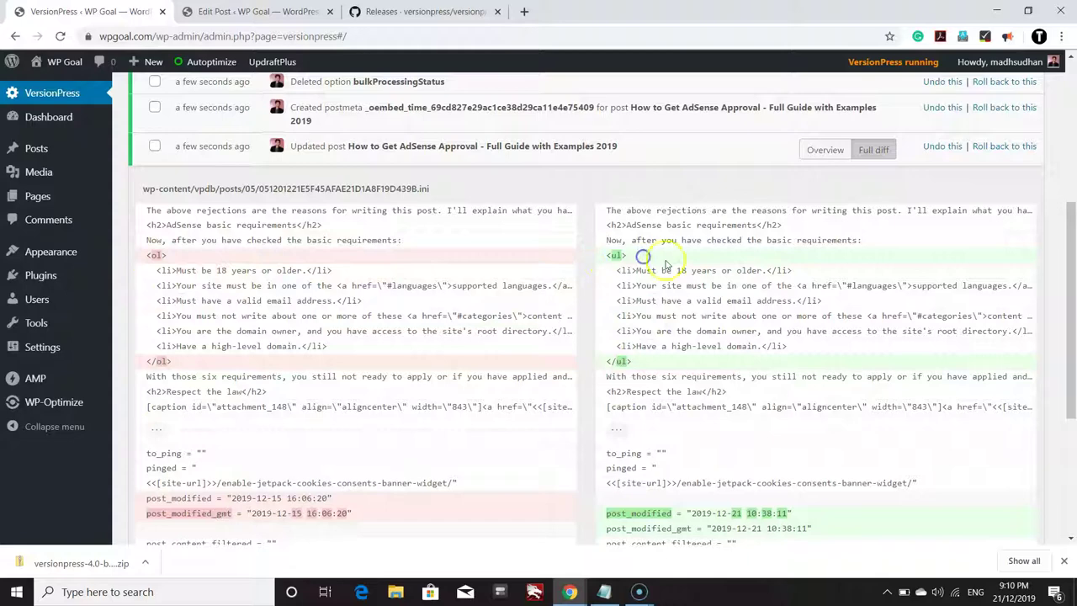
left_click(806, 159)
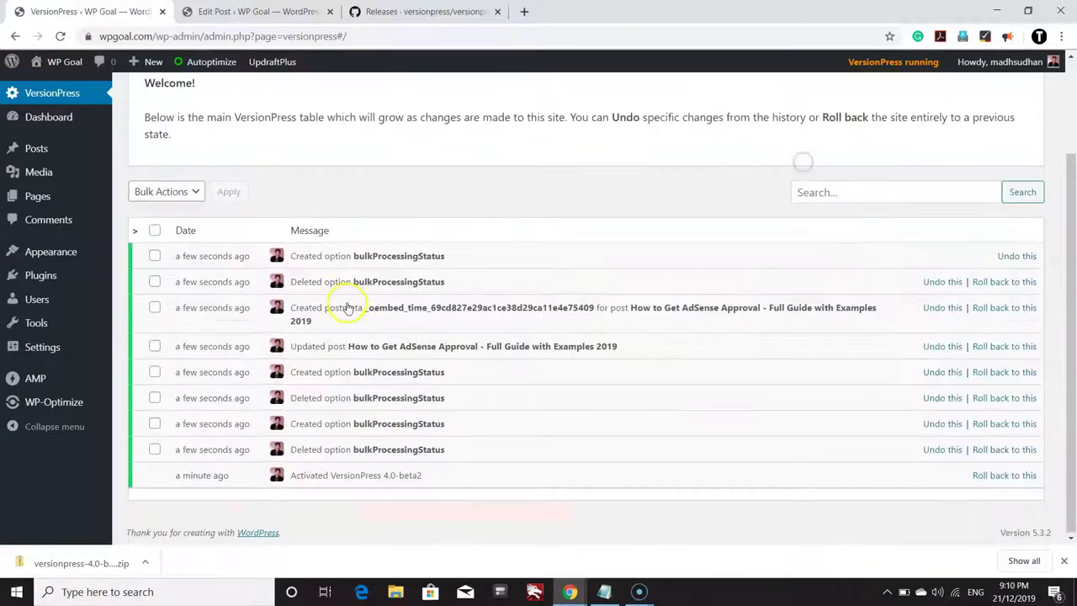
View the published AdSense approval post and scroll to its comment form
key("ctrl+Tab")
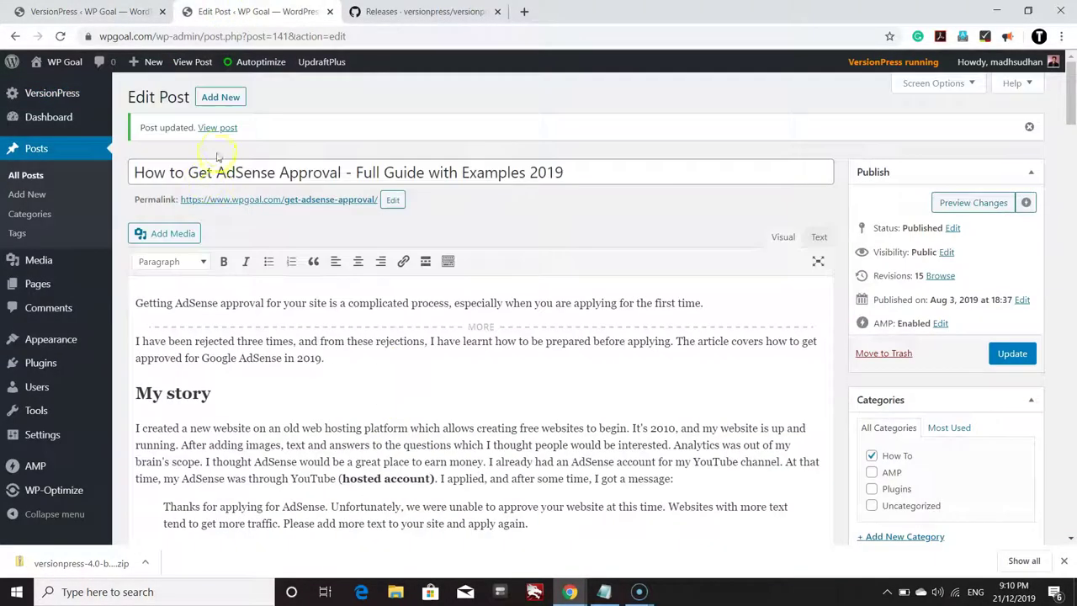
left_click(217, 128)
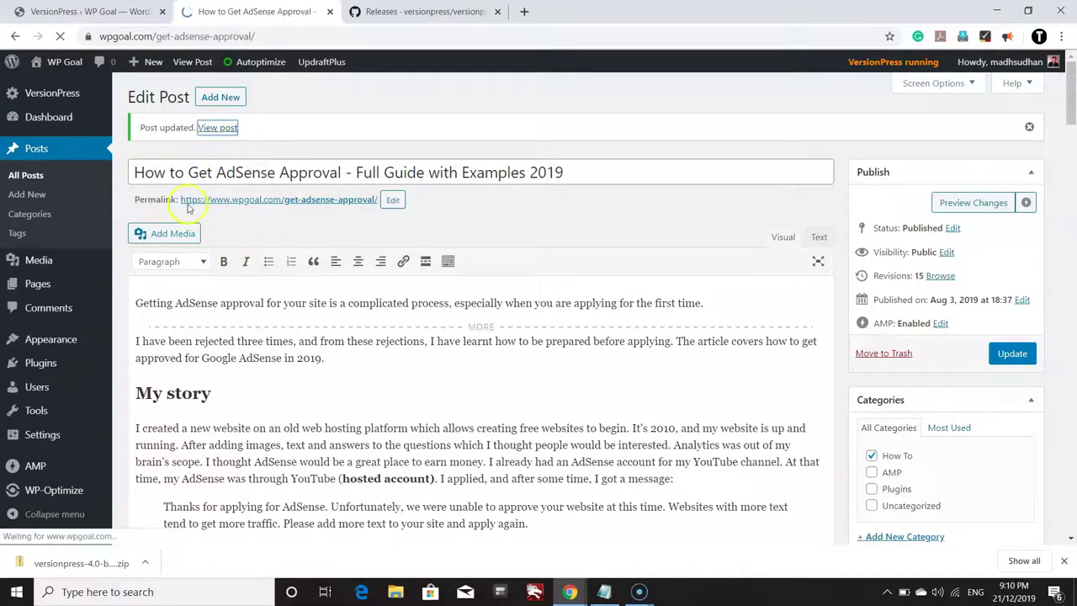
scroll(416, 451, "down", 20)
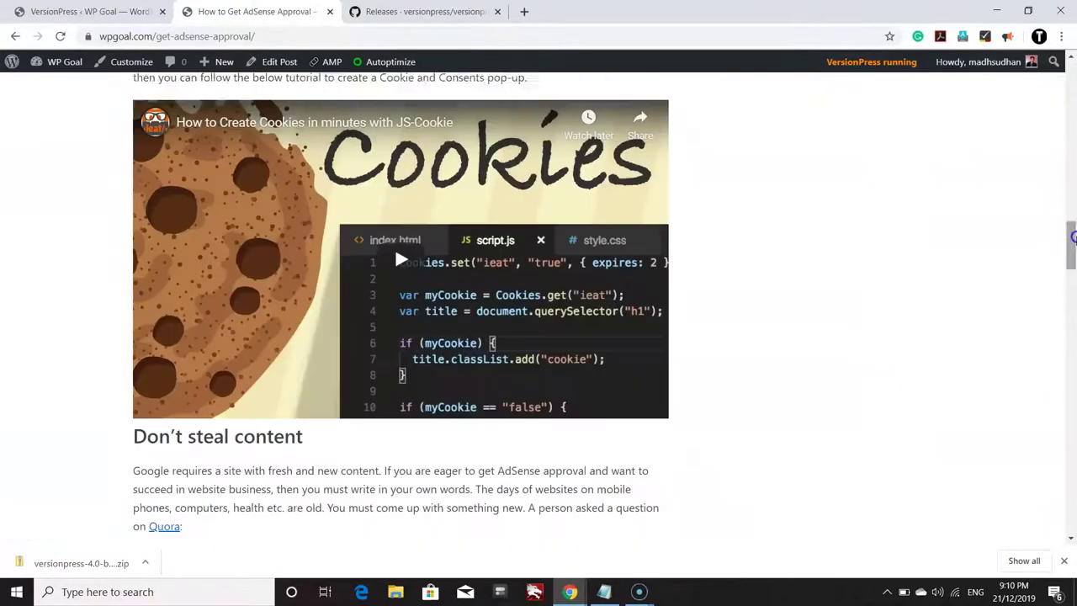
scroll(452, 428, "down", 20)
scroll(440, 424, "up", 4)
scroll(437, 423, "down", 5)
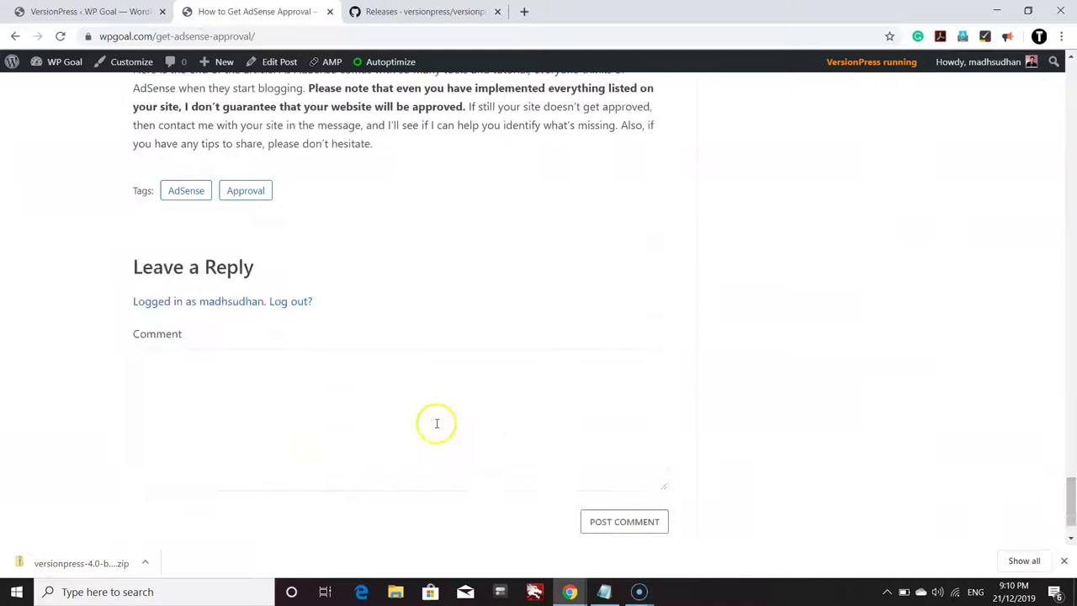
Post the comment 'Test comment.' and return to the VersionPress history
left_click(243, 394)
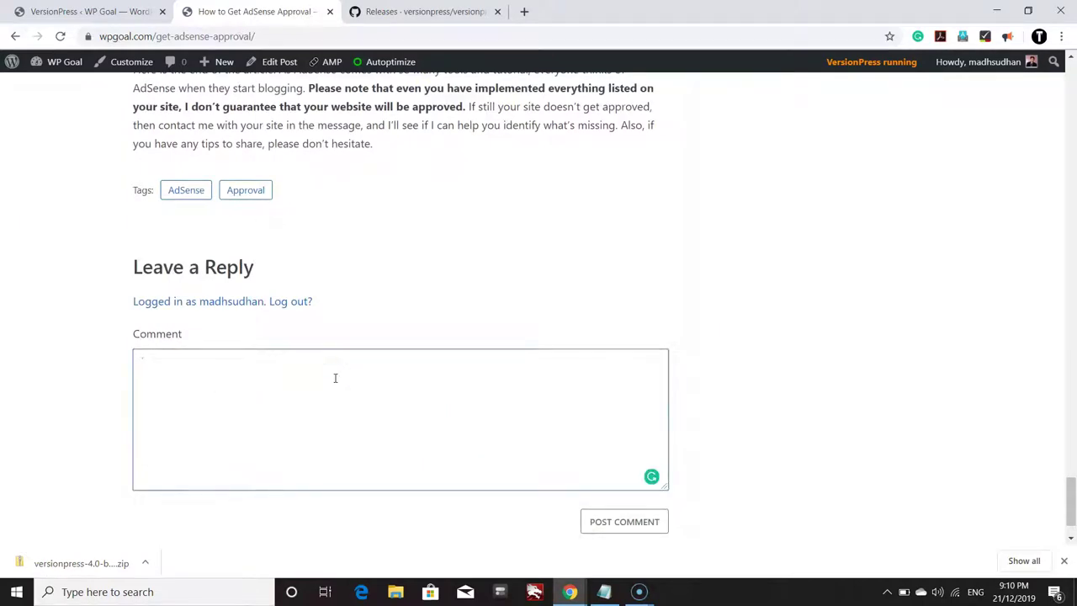
type("Test comment,.")
key("BackSpace")
key("BackSpace")
type(".")
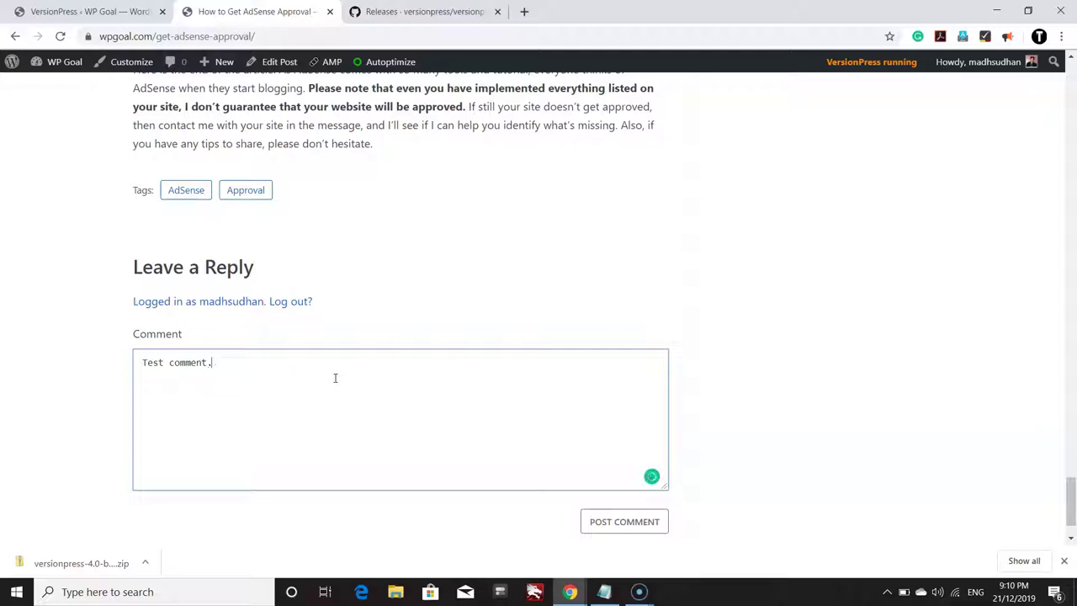
left_click(631, 515)
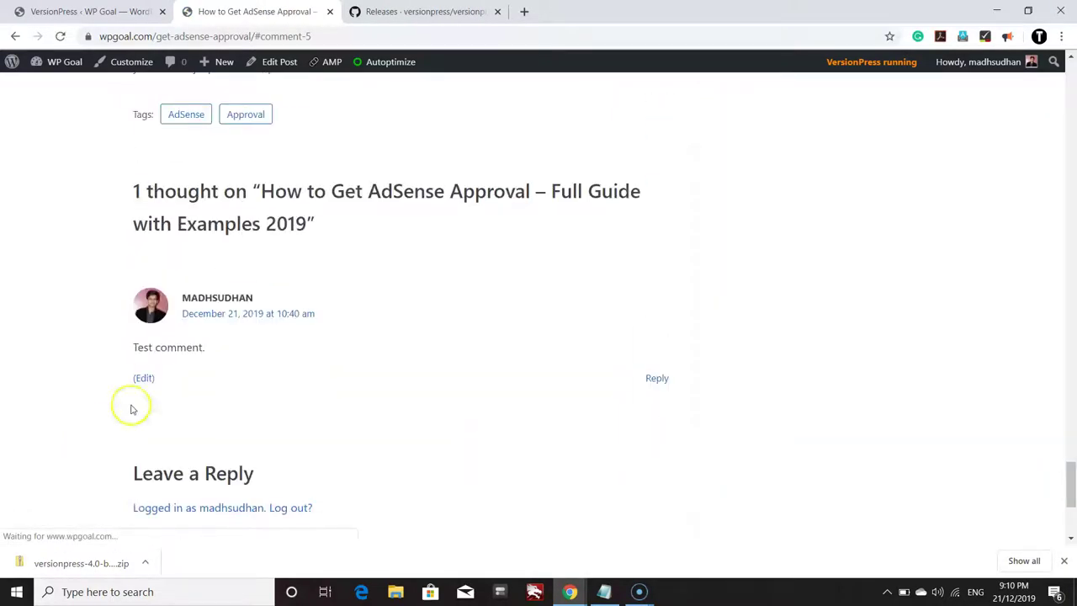
left_click(101, 11)
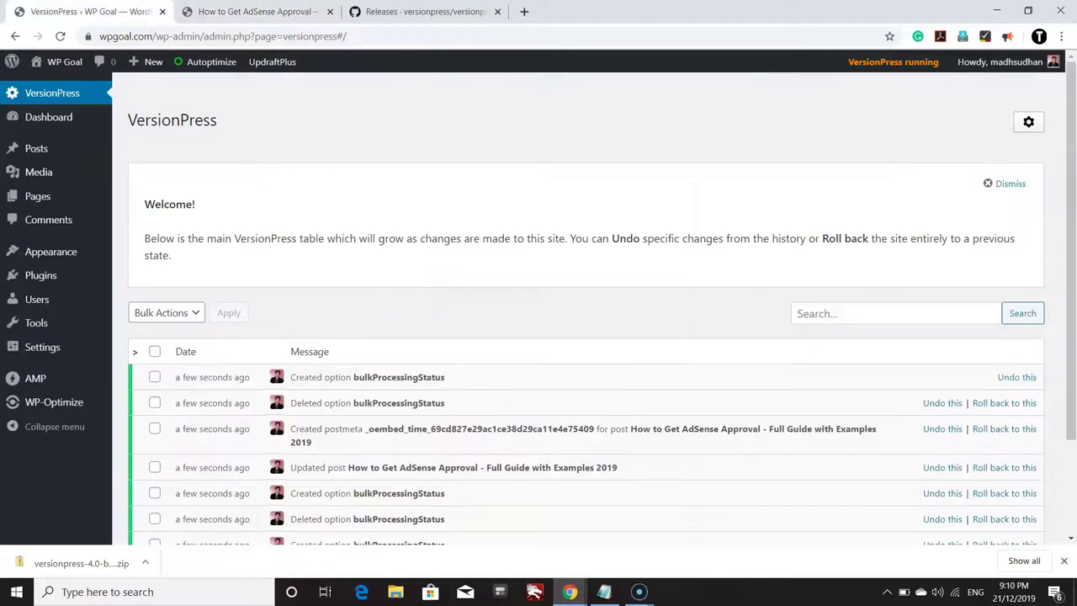
Reload the history and view the full diff of the new comment entry showing 'Test comment.'
left_click(61, 36)
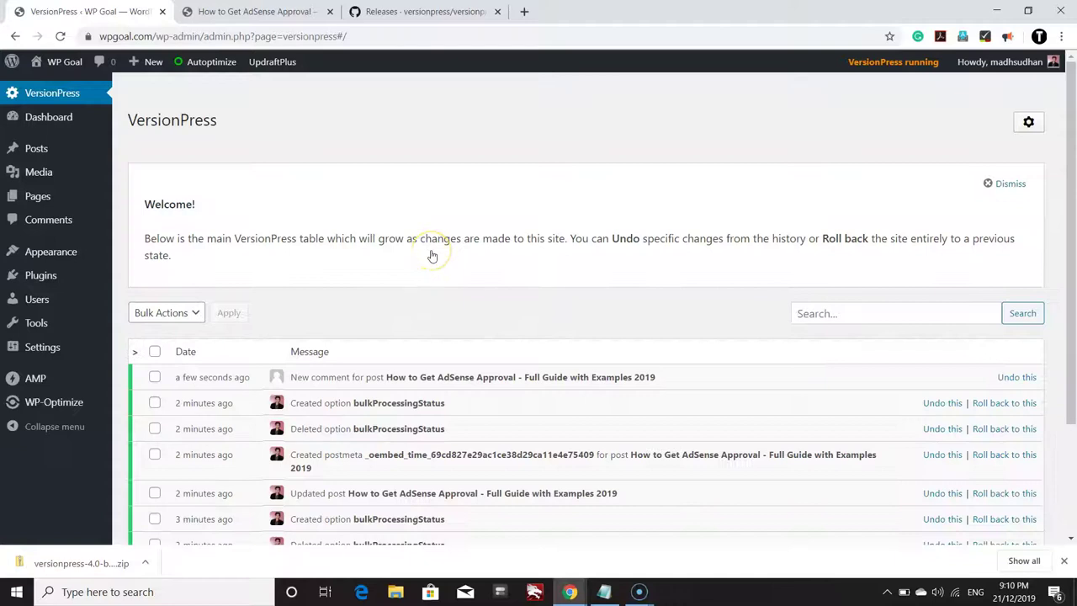
scroll(431, 256, "down", 2)
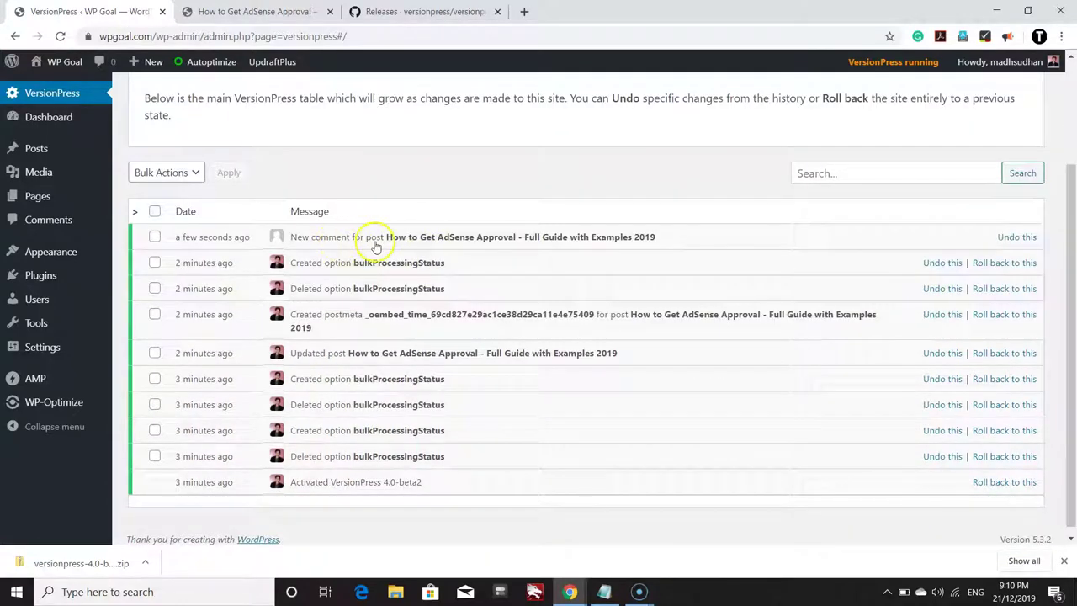
left_click(393, 242)
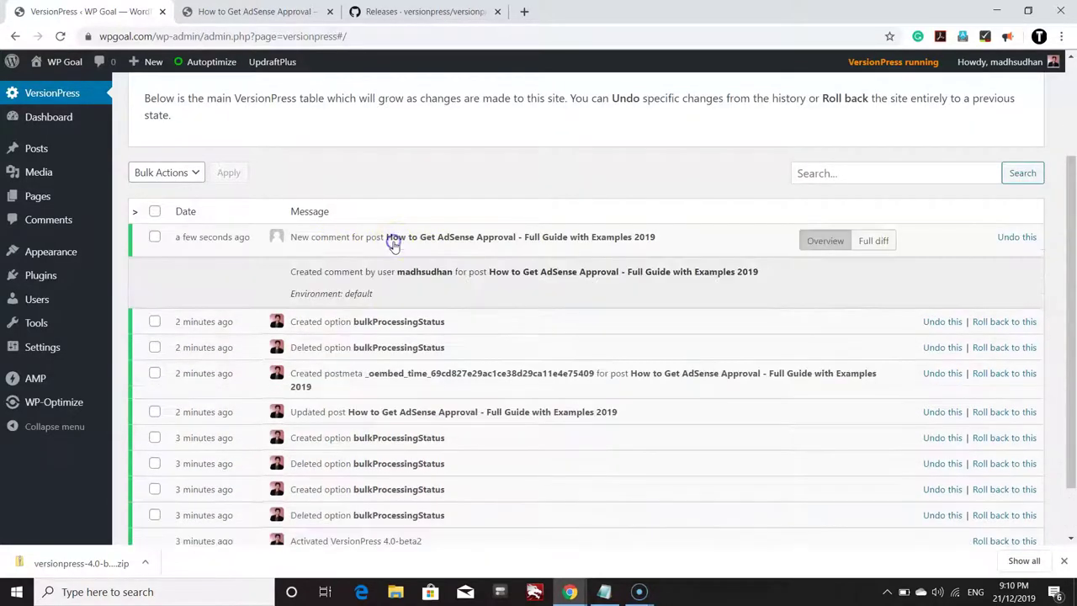
left_click(863, 242)
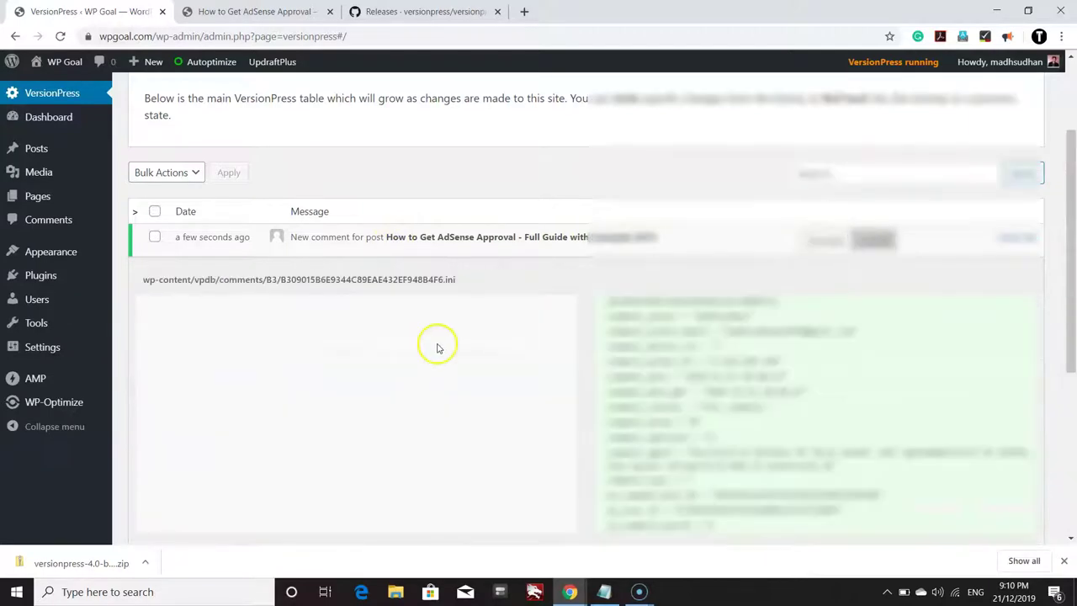
scroll(600, 353, "down", 3)
scroll(732, 349, "up", 1)
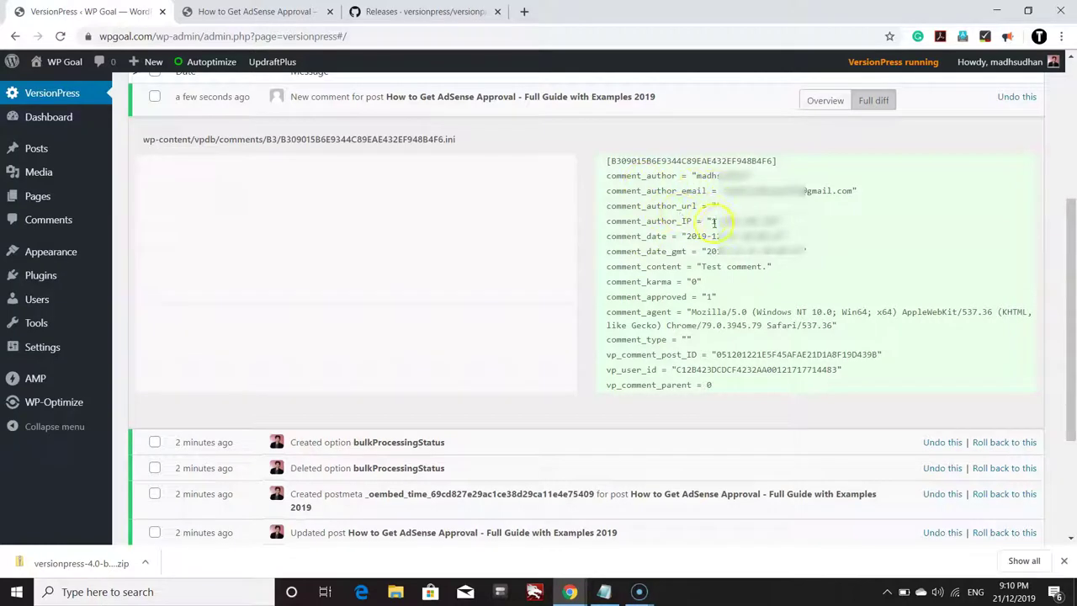
left_click_drag(700, 268, 680, 282)
scroll(680, 282, "up", 3)
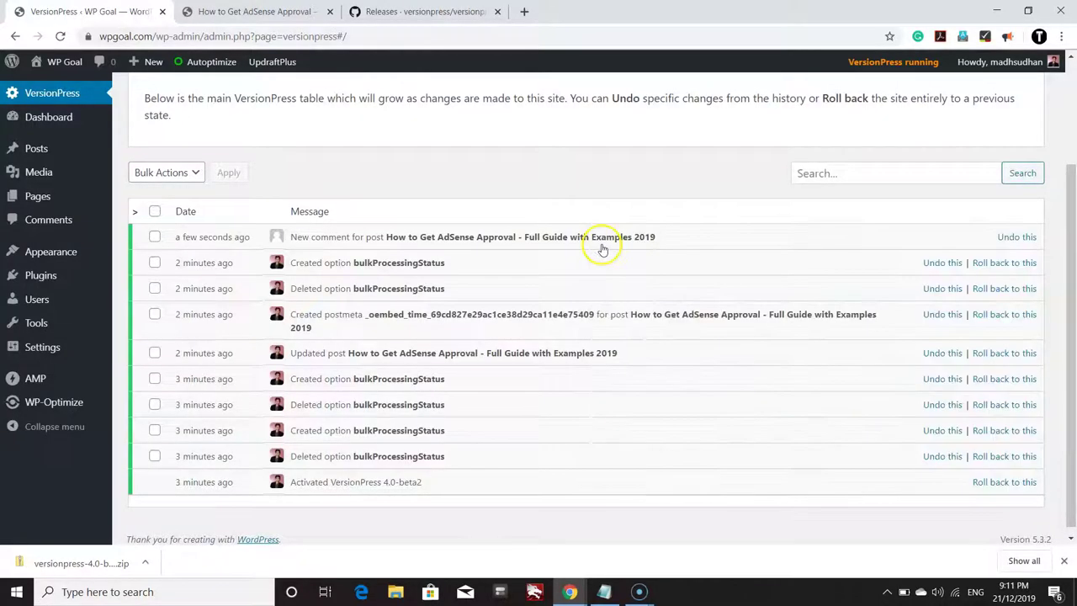
left_click(878, 64)
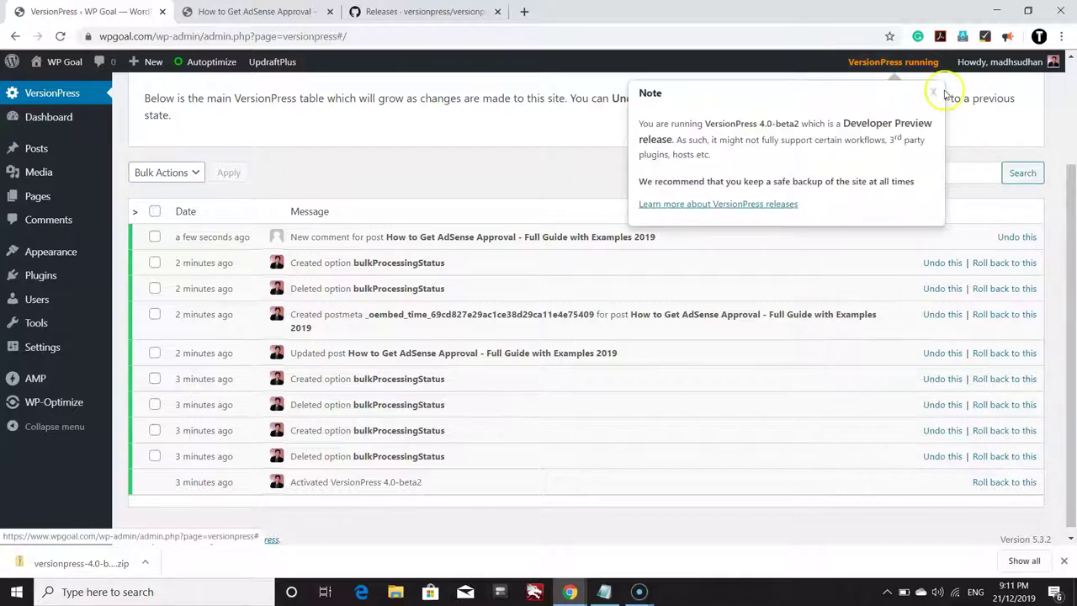
scroll(772, 258, "up", 1)
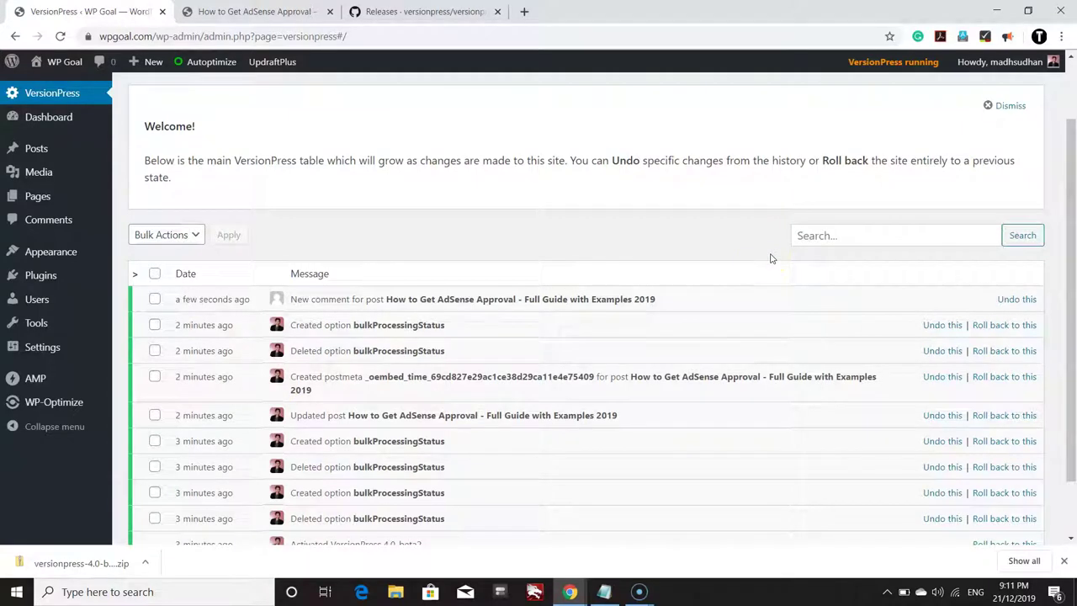
scroll(772, 258, "down", 1)
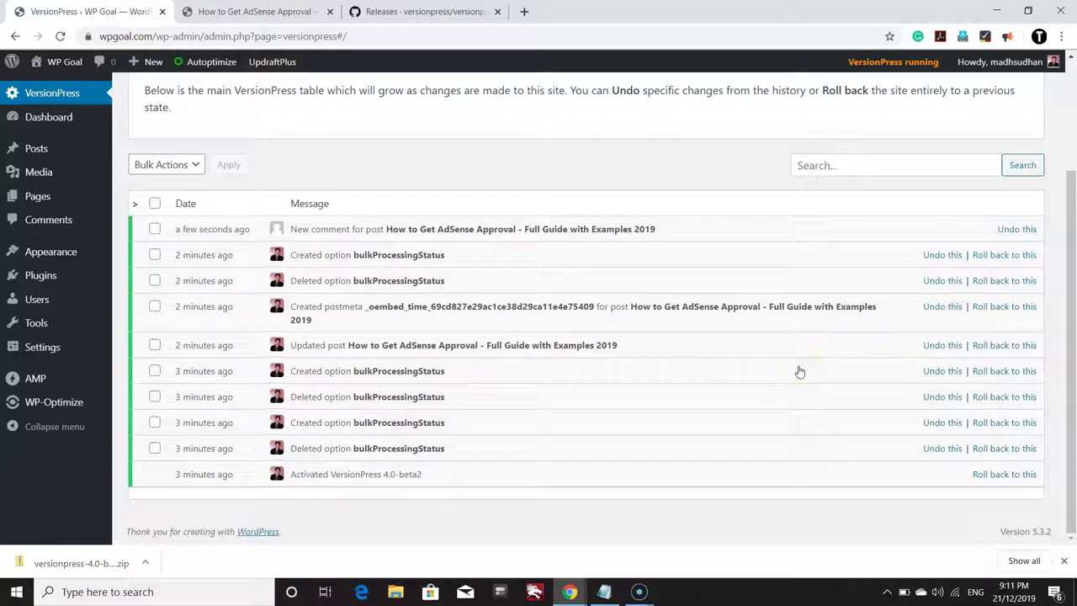
Roll back to the 'Activated VersionPress 4.0-beta2' entry and confirm
left_click(1010, 477)
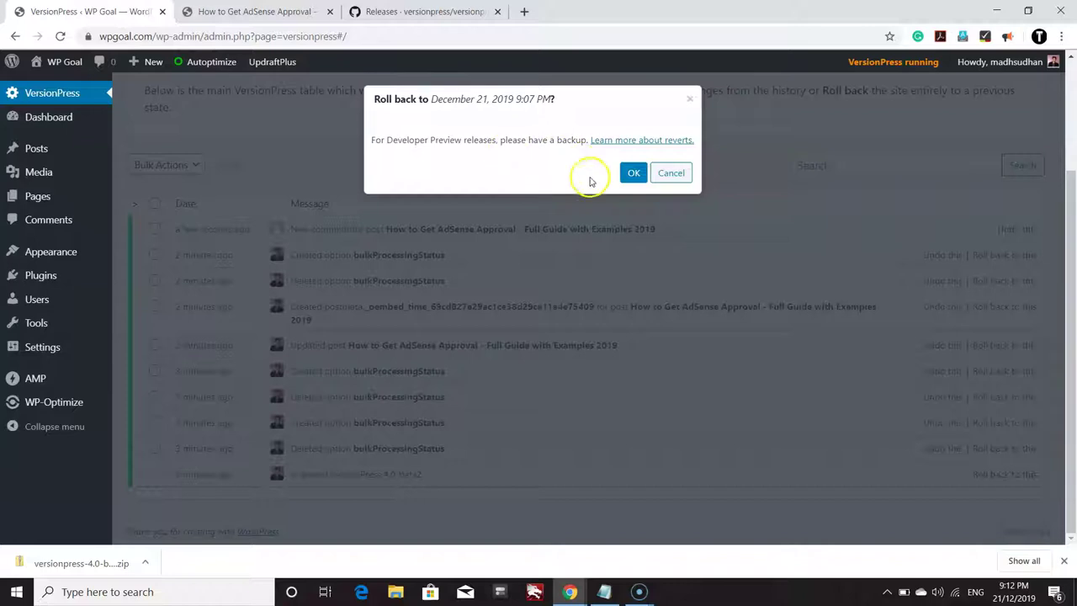
left_click(638, 172)
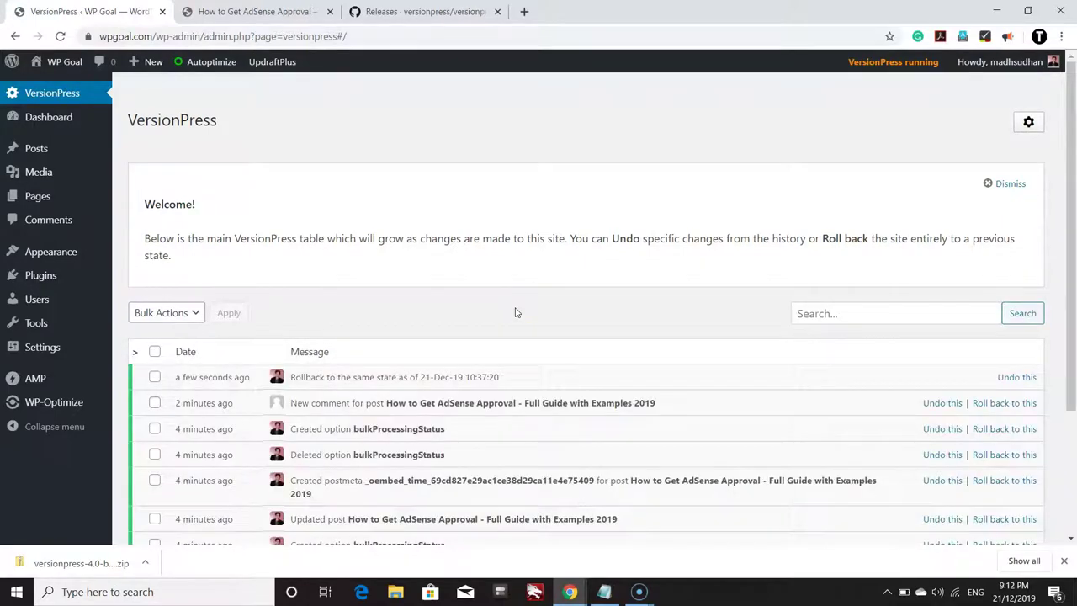
Reload the AdSense post to verify the comment is gone and the numbered list is back
scroll(516, 312, "down", 2)
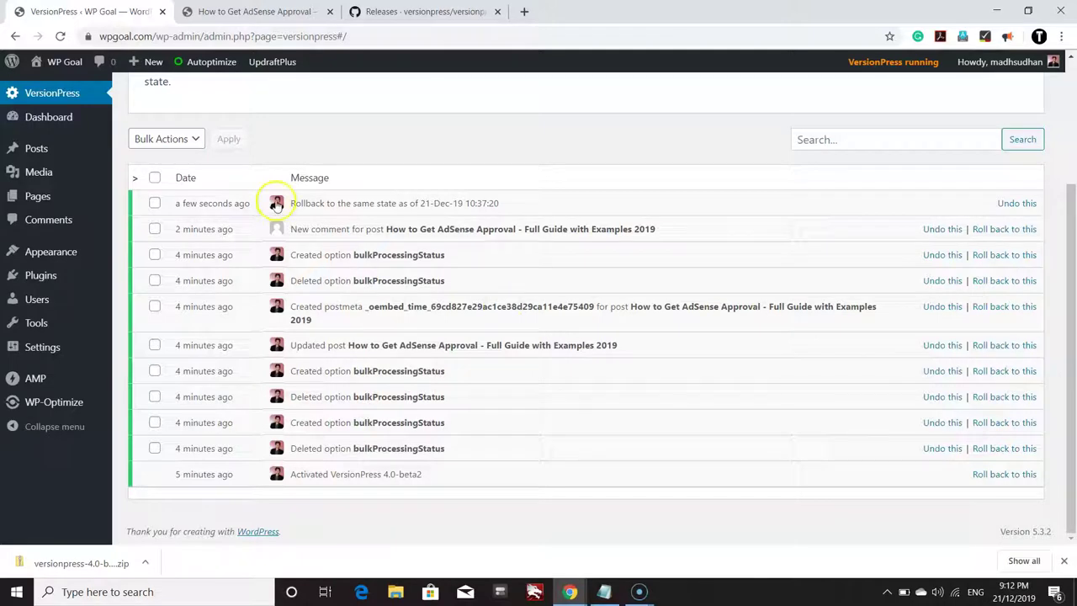
left_click(286, 12)
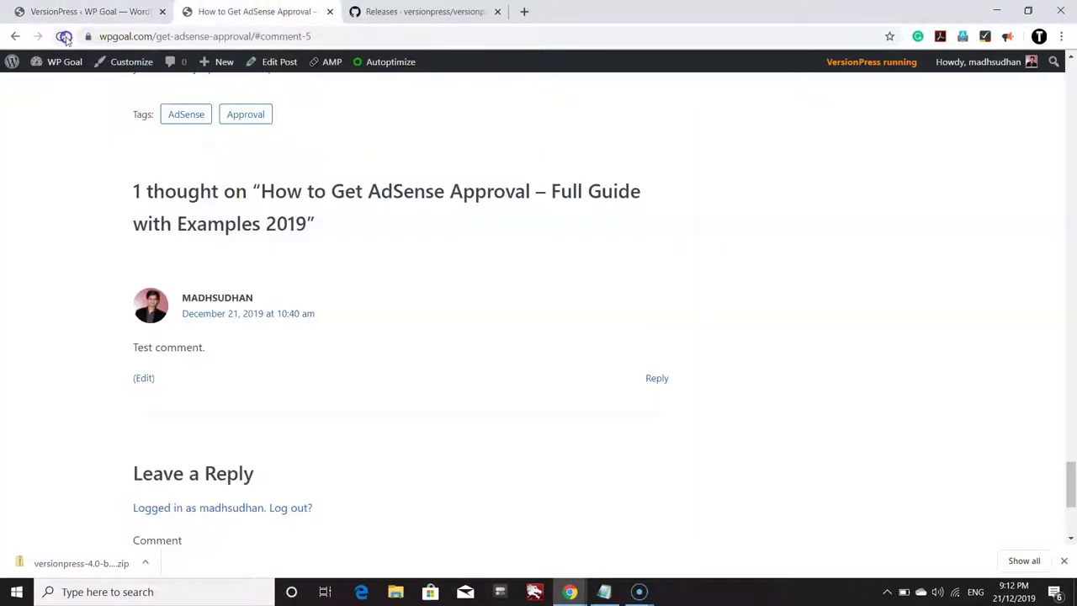
key("F5")
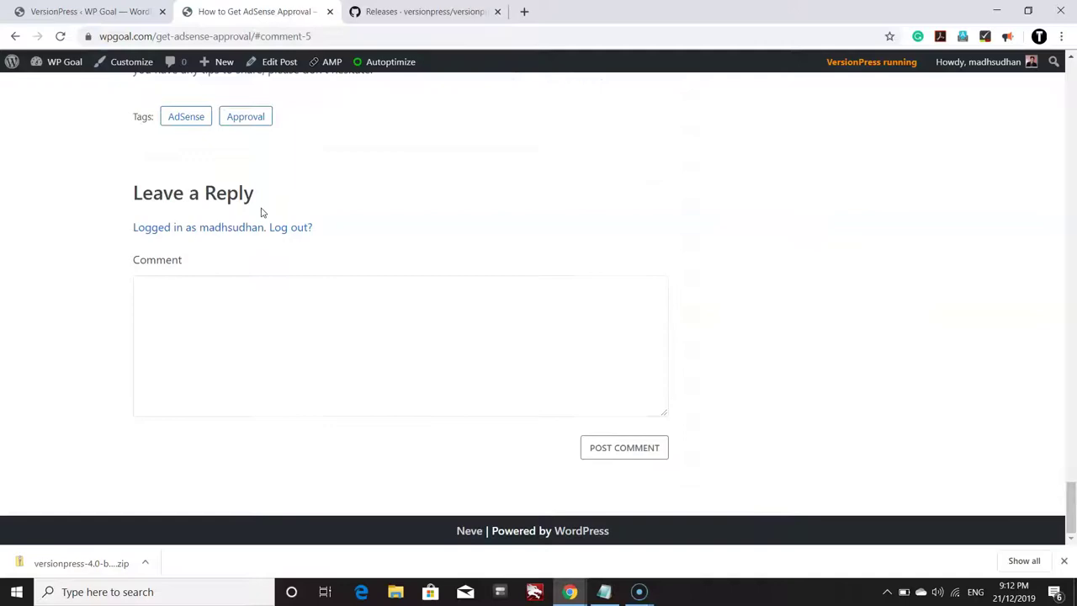
scroll(144, 269, "up", 3)
scroll(173, 307, "up", 20)
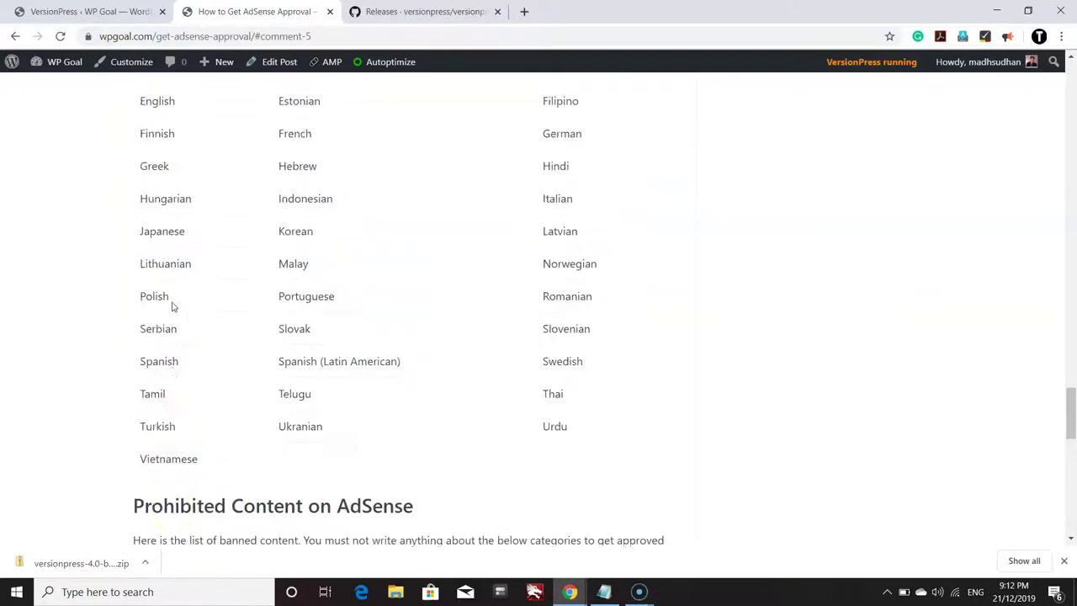
scroll(172, 307, "up", 3)
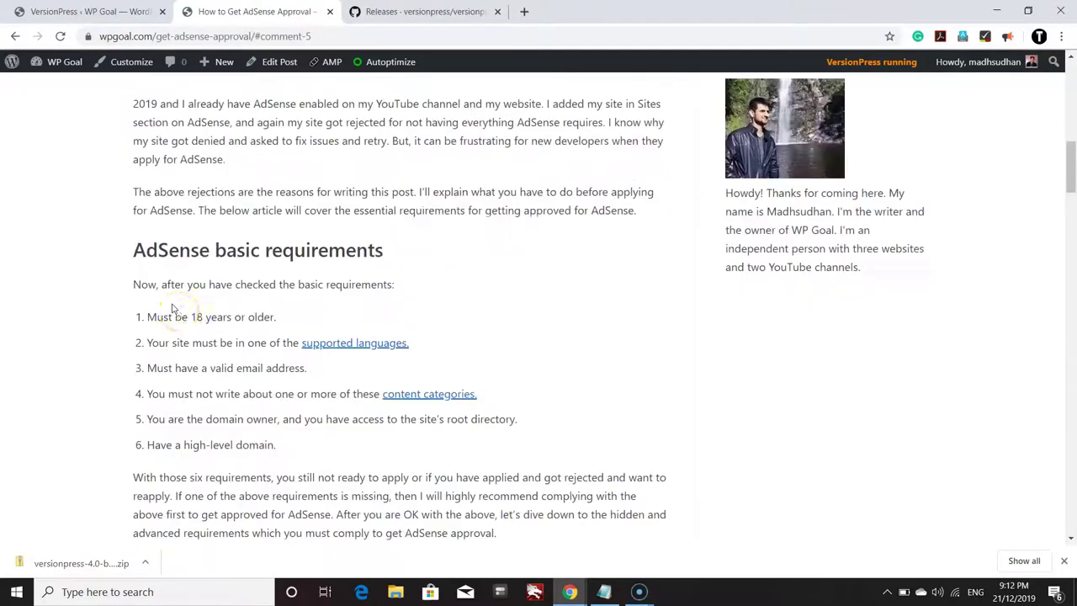
left_click_drag(153, 316, 277, 406)
left_click(295, 433)
key("ctrl+shift+Tab")
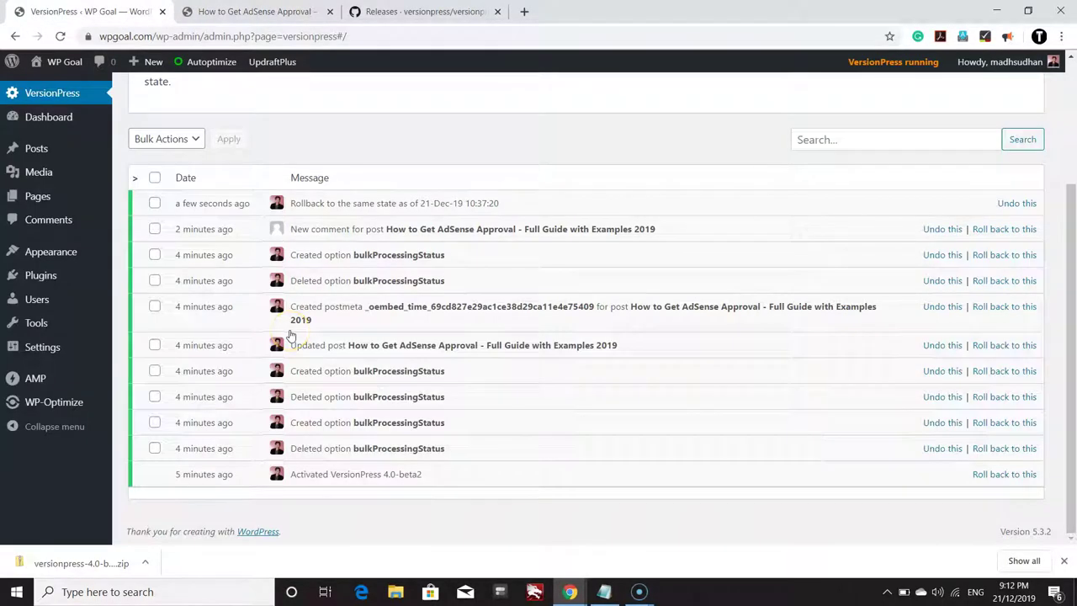
left_click(286, 335)
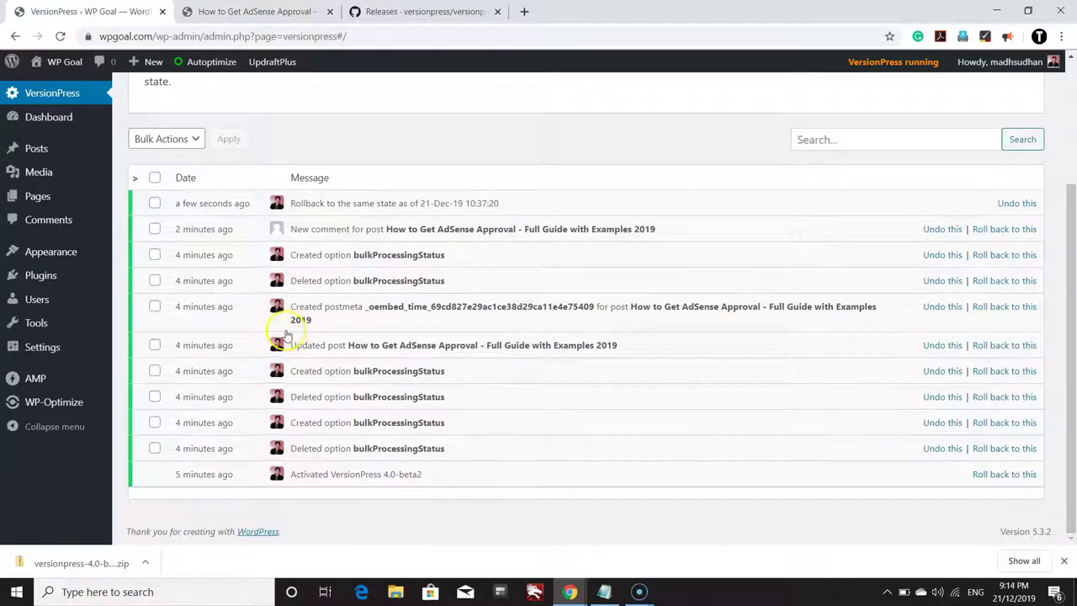